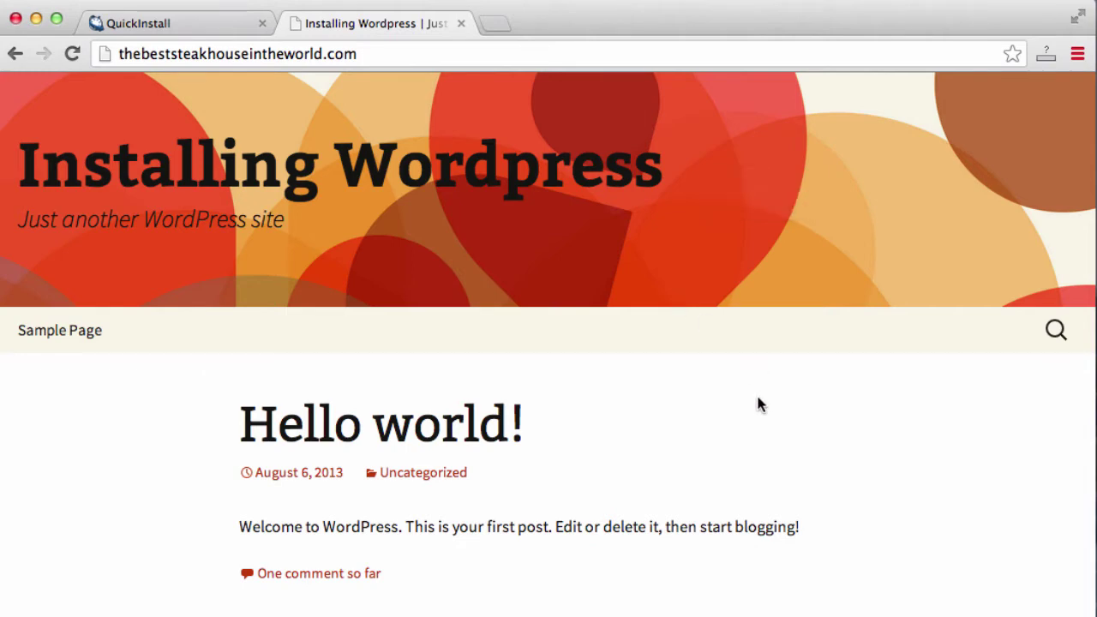
Scroll through the new 'Installing Wordpress' home page with its default 'Hello world!' post
scroll(758, 404, up, 2)
scroll(758, 405, down, 5)
scroll(758, 405, up, 5)
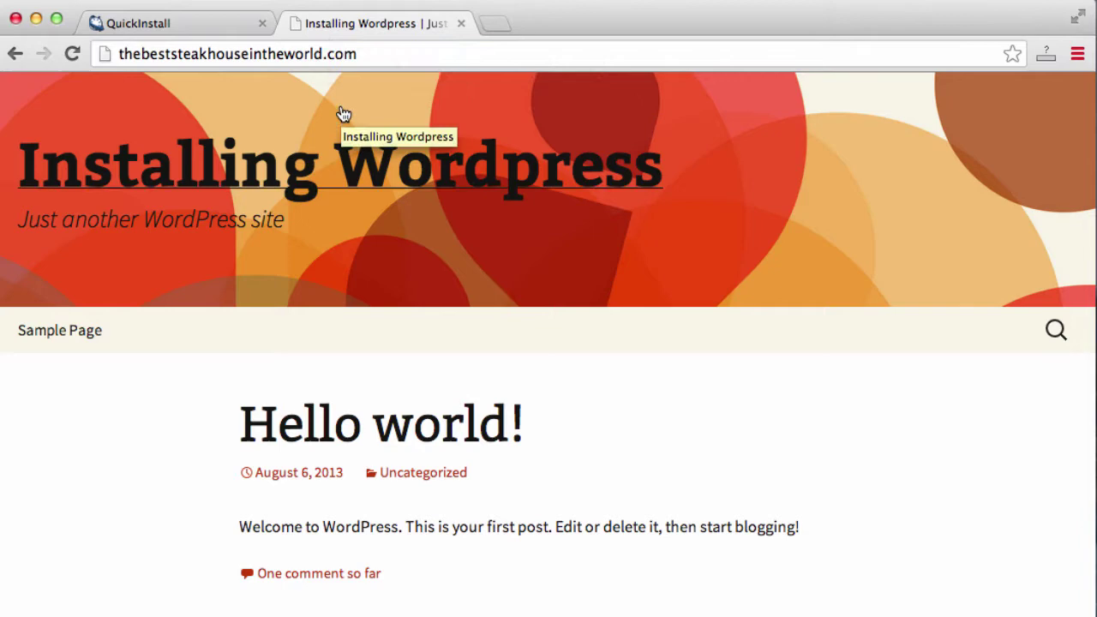
Highlight the Admin Area URL and login details on the QuickInstall Congratulations panel, then return to the site
click(221, 32)
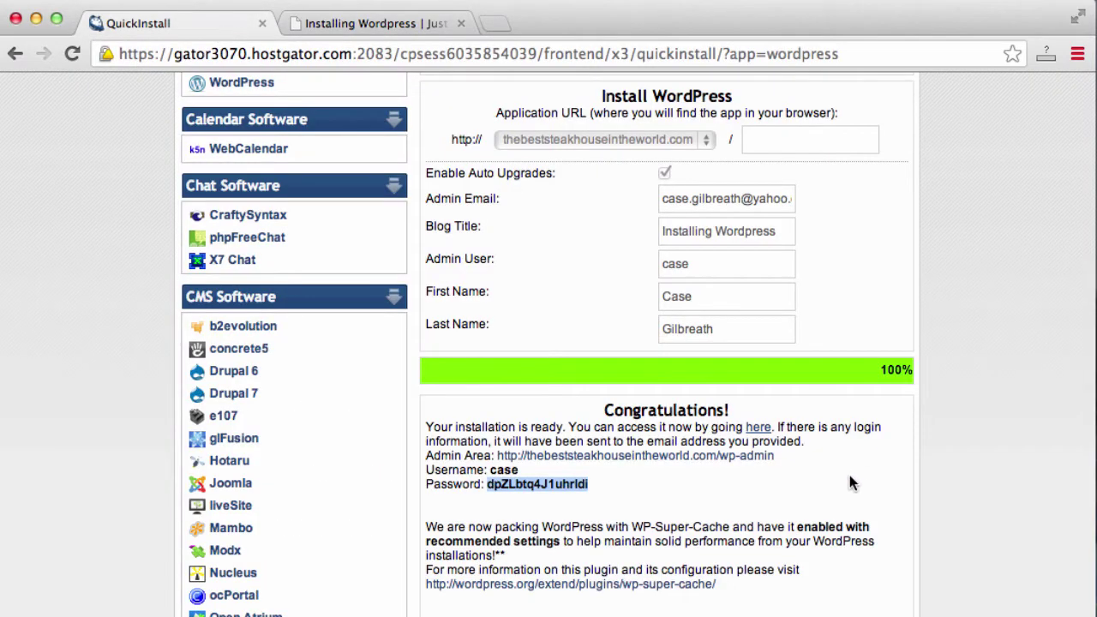
click(796, 464)
drag(796, 464, 530, 455)
click(596, 484)
drag(596, 484, 501, 474)
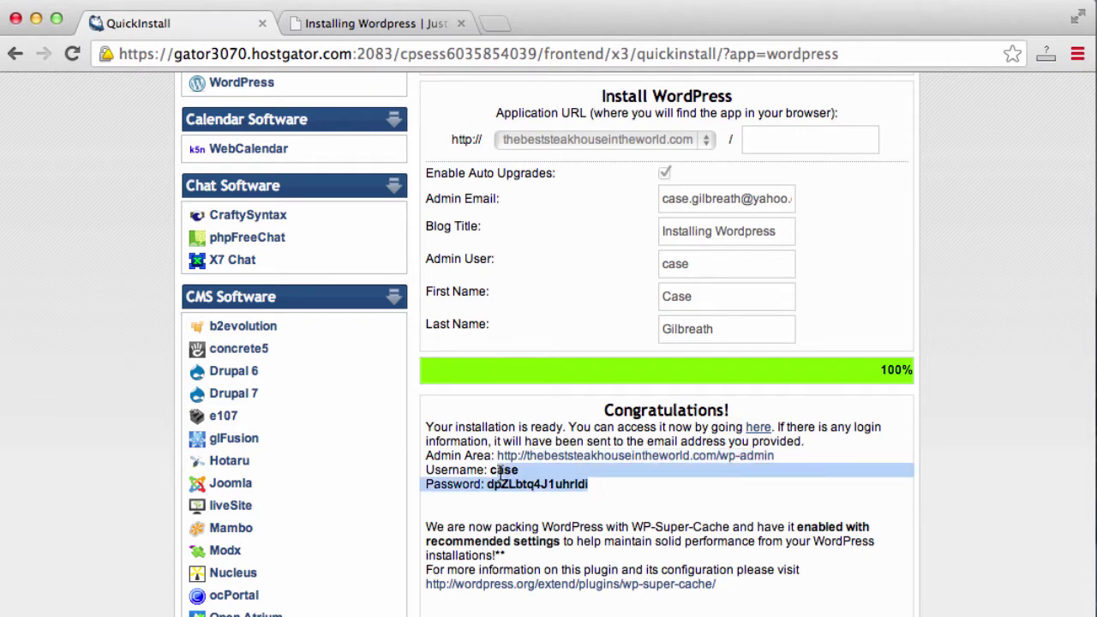
click(584, 479)
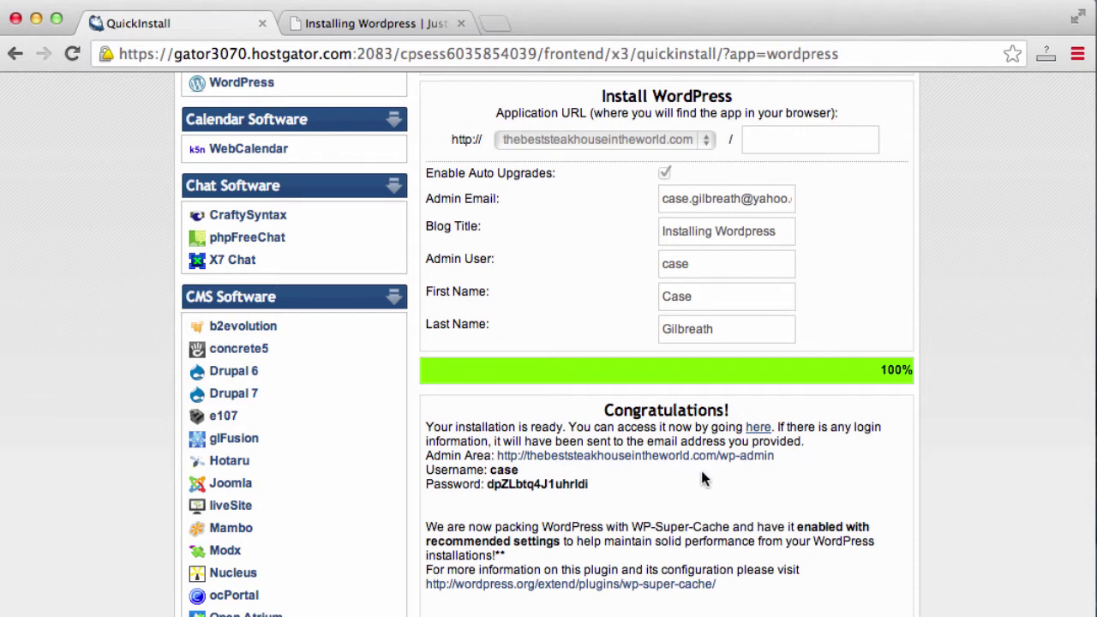
drag(776, 455, 498, 454)
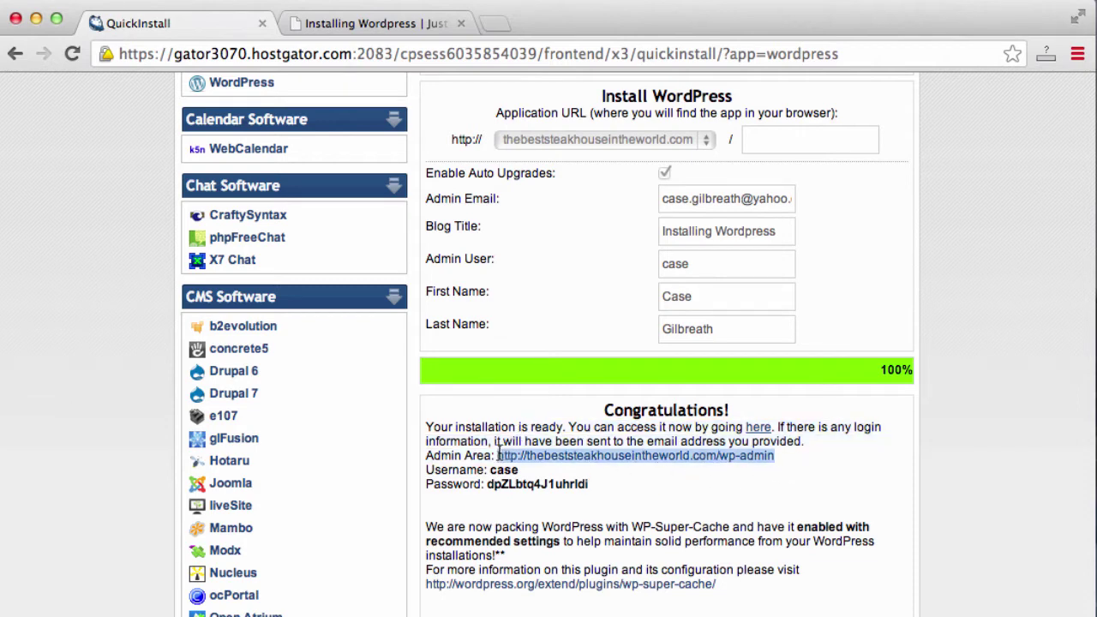
click(356, 28)
Load the site's admin login page by appending /wp-admin to the domain
click(397, 49)
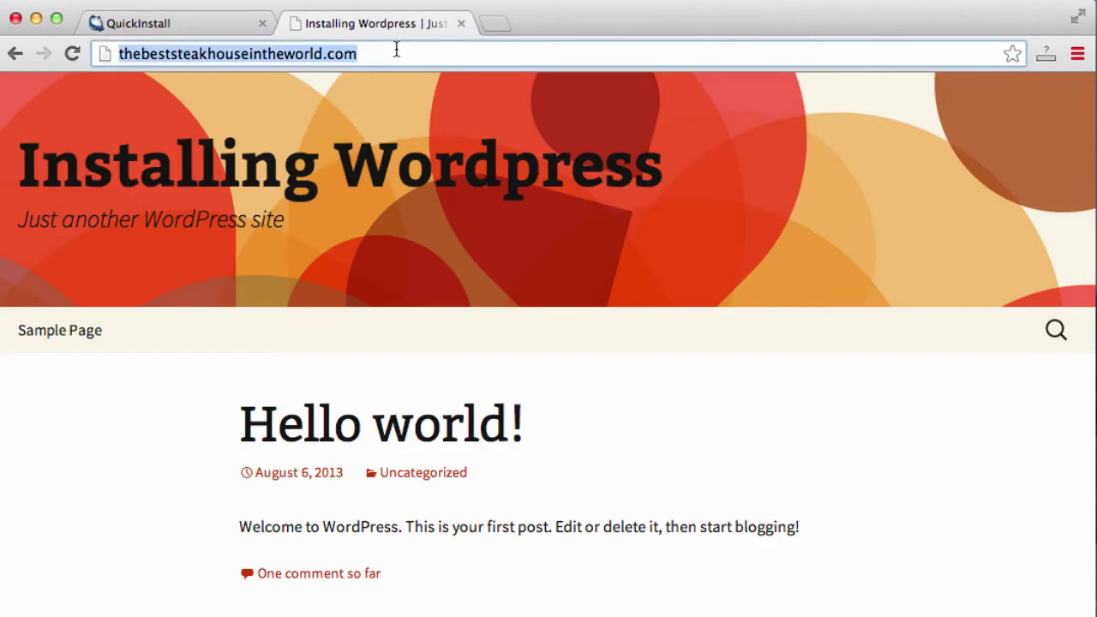
key(Right)
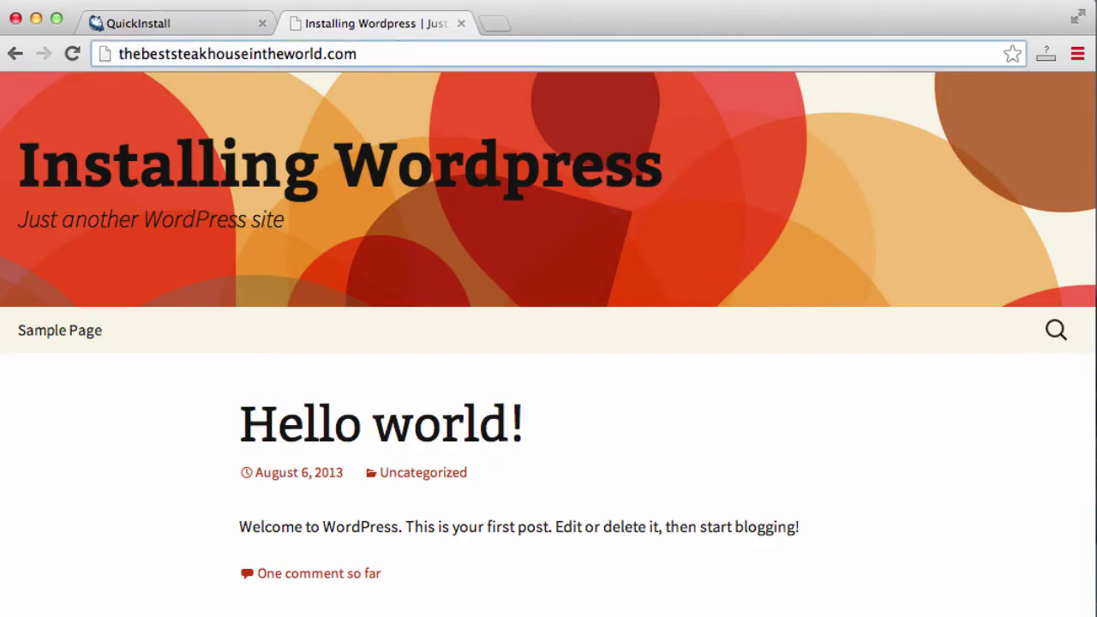
text(/)
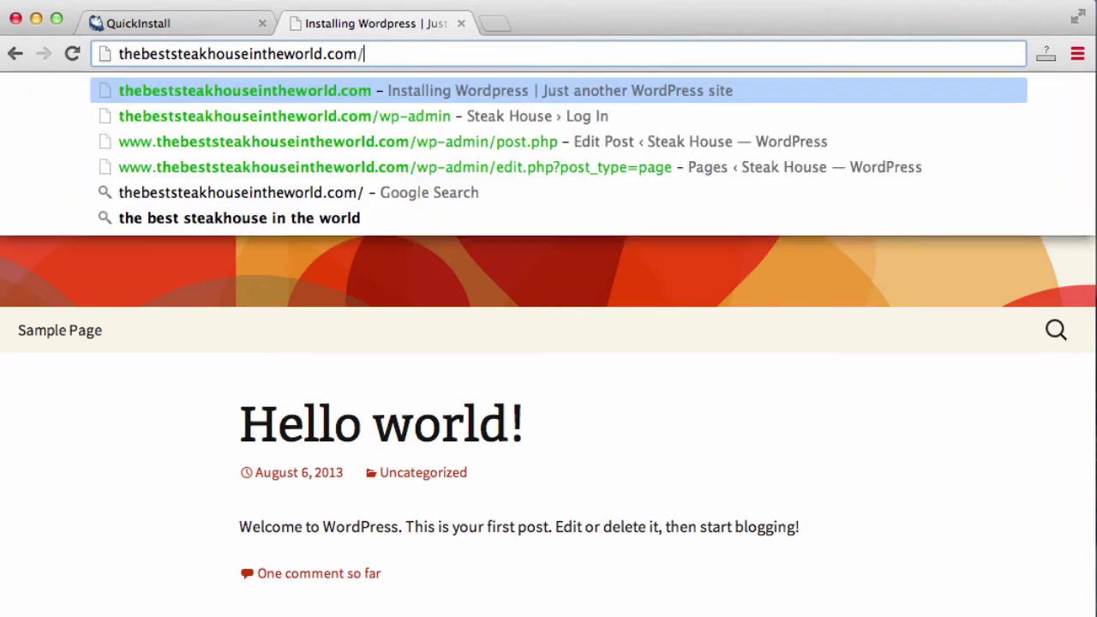
text(w)
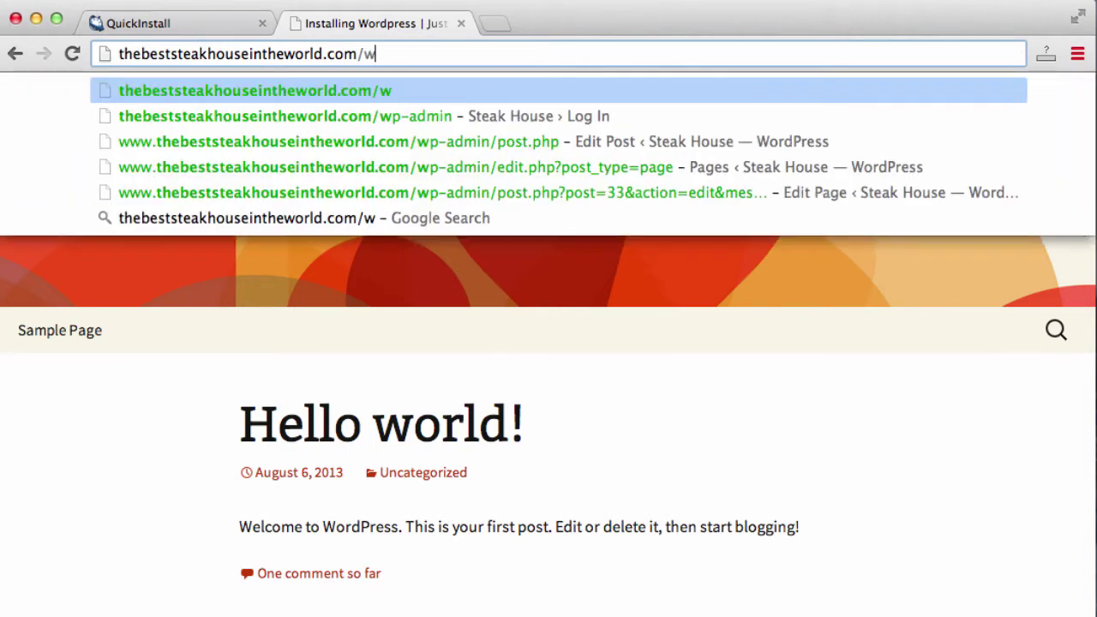
text(p-admin)
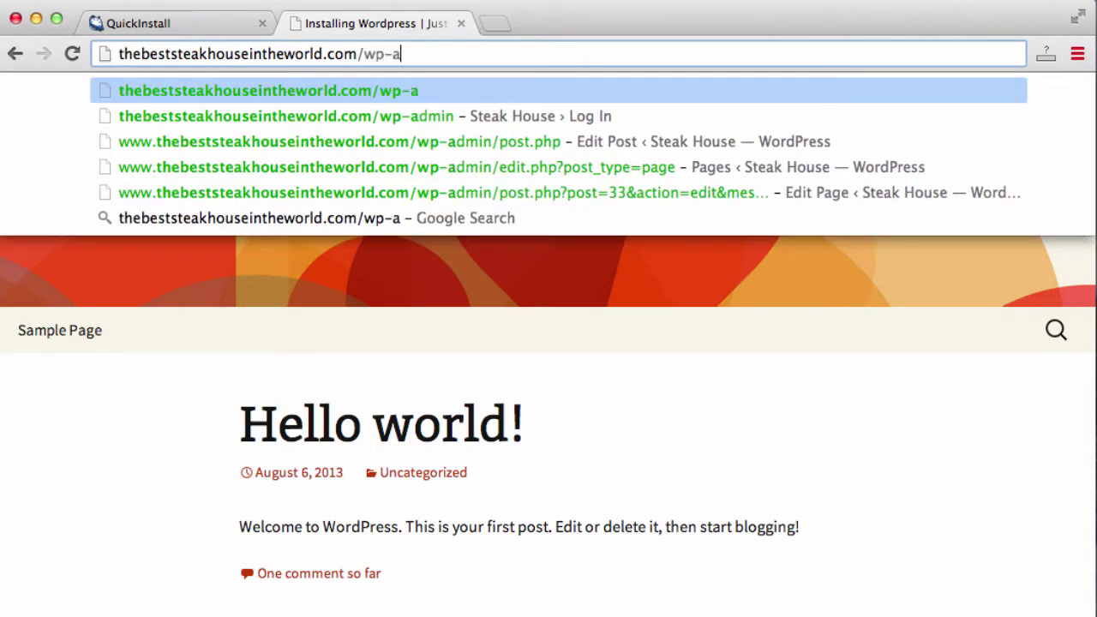
key(Return)
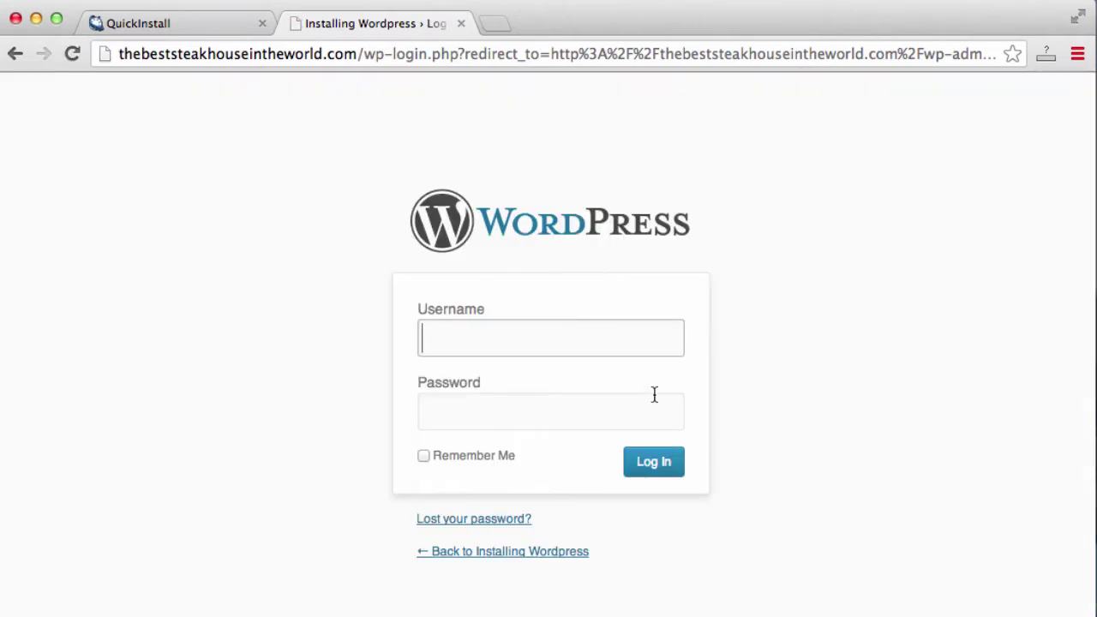
Select the admin username and generated password in the QuickInstall results
click(173, 25)
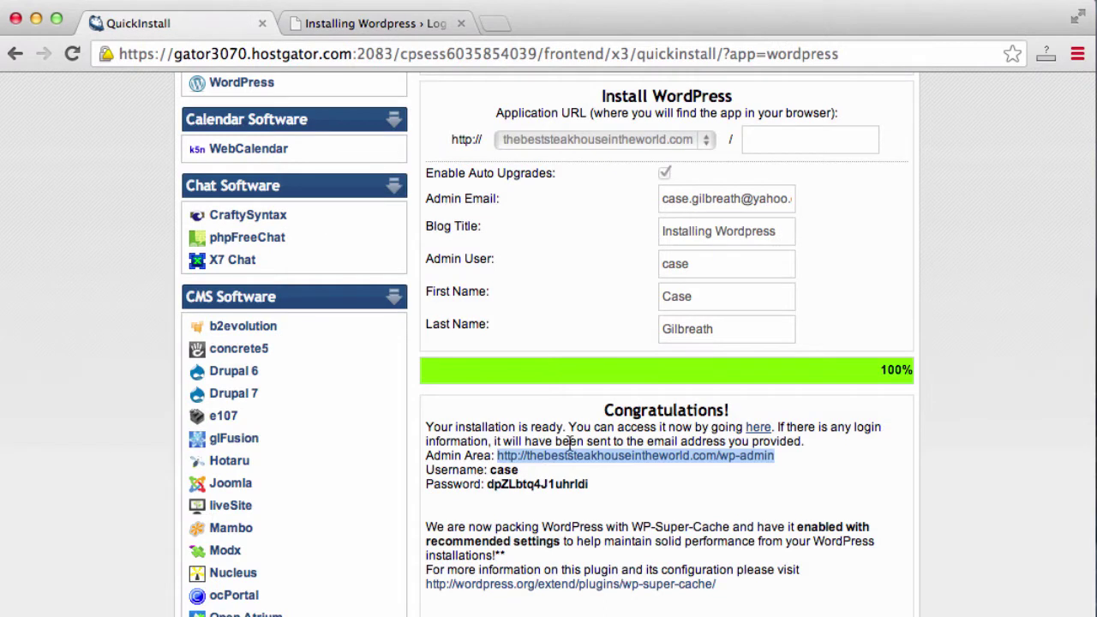
click(532, 479)
mouse_move(519, 470)
mouse_down()
mouse_move(491, 470)
mouse_move(512, 473)
mouse_up()
click(529, 477)
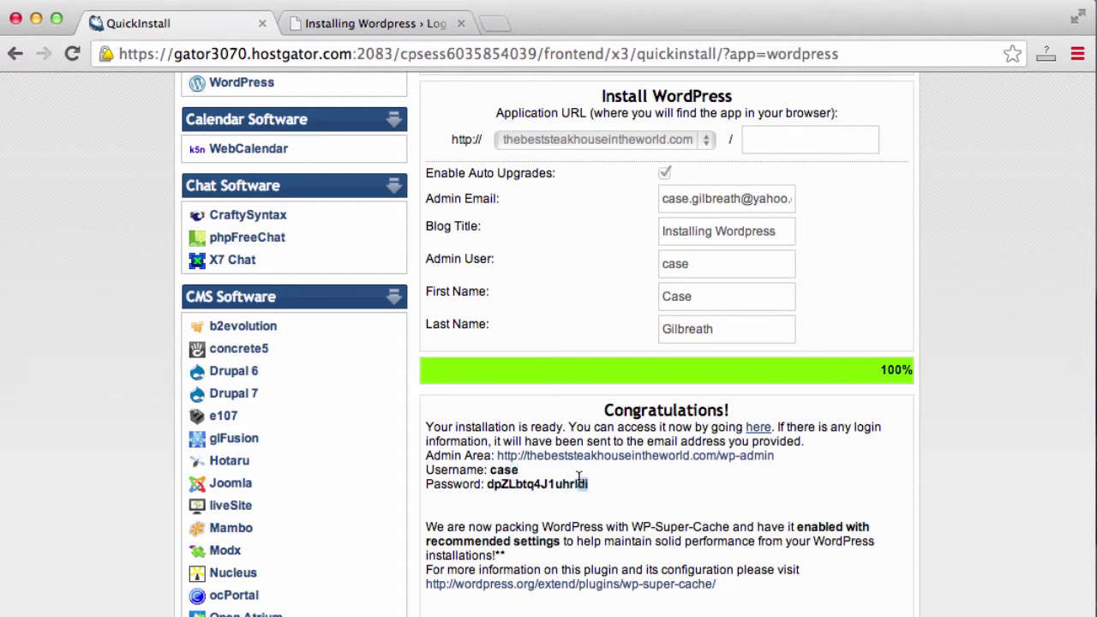
drag(590, 483, 488, 487)
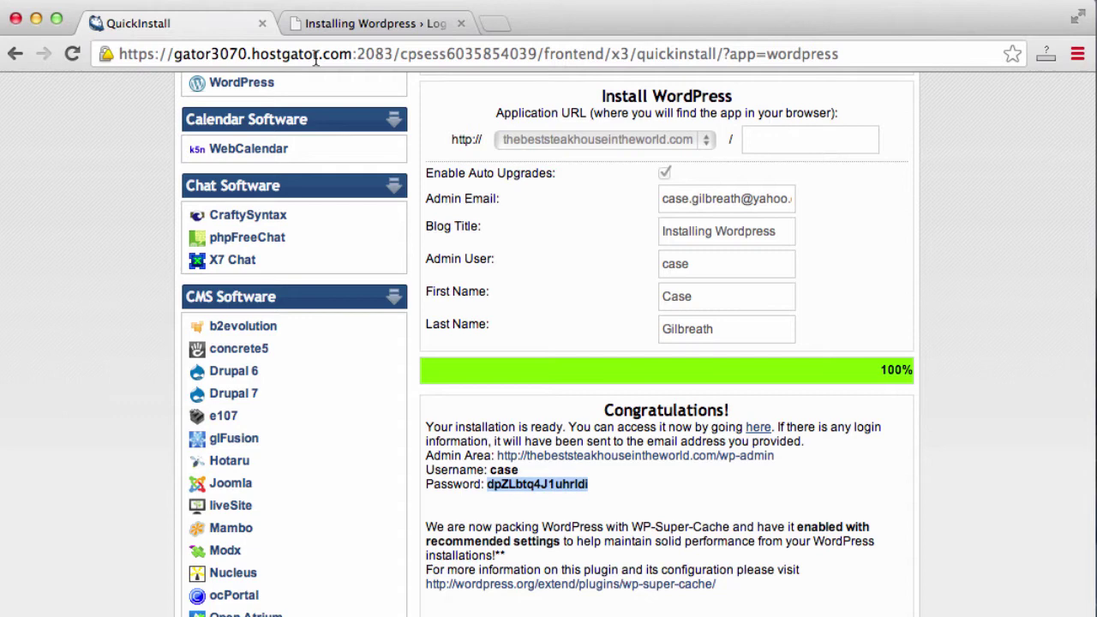
Log in to WordPress admin with the admin username and the pasted password
click(340, 36)
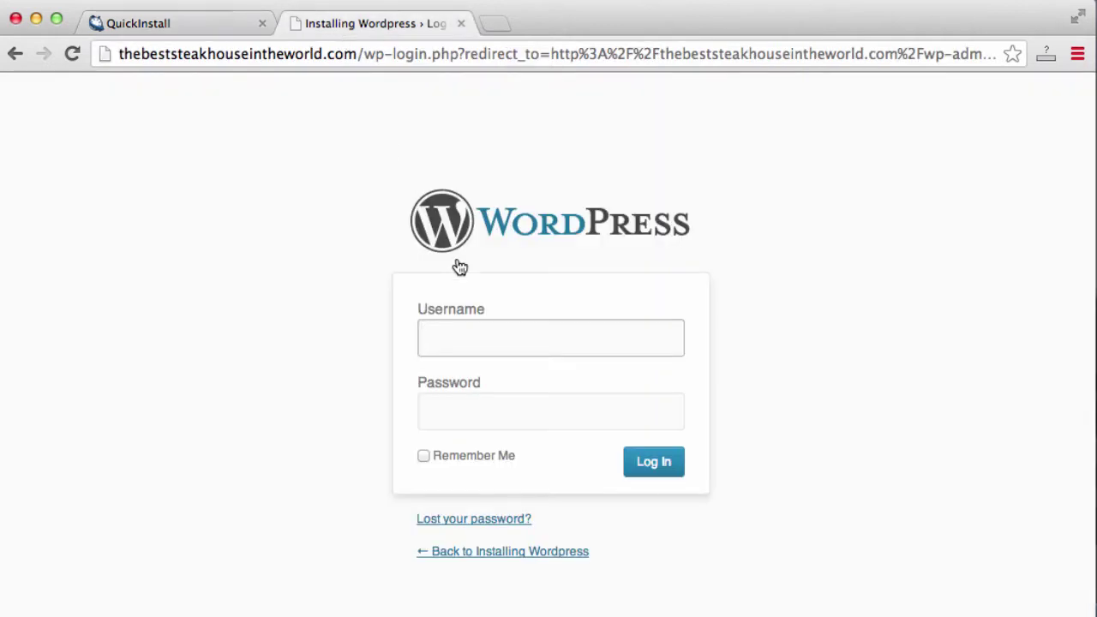
text(case)
key(Tab)
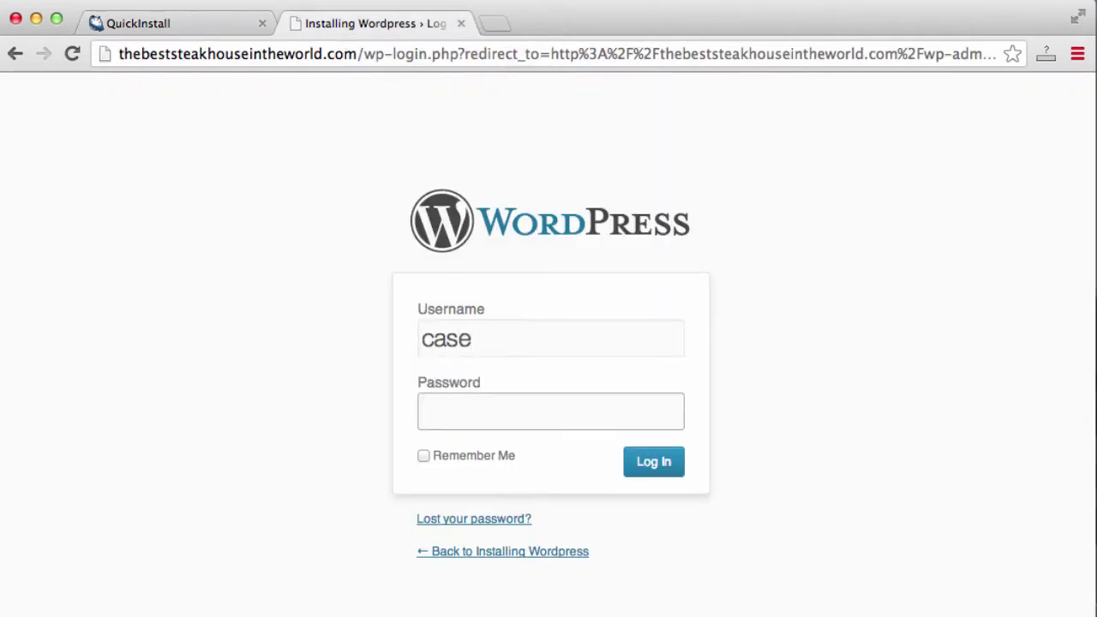
key(super+v)
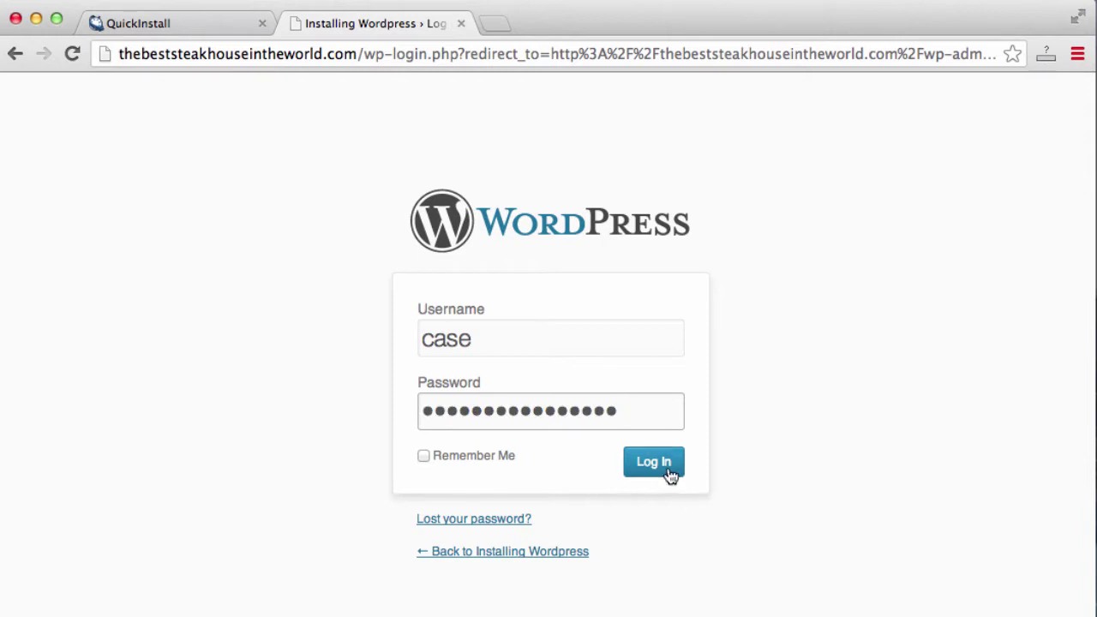
click(670, 472)
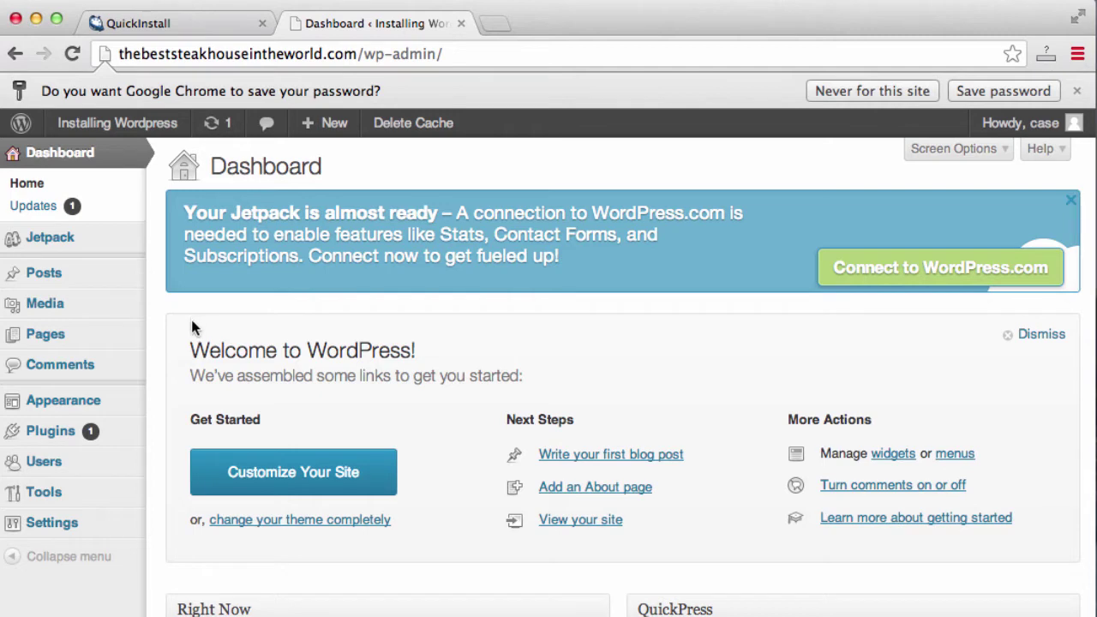
Wait for the admin Dashboard to load with its Welcome panel and Jetpack notice
mouse_move(105, 522)
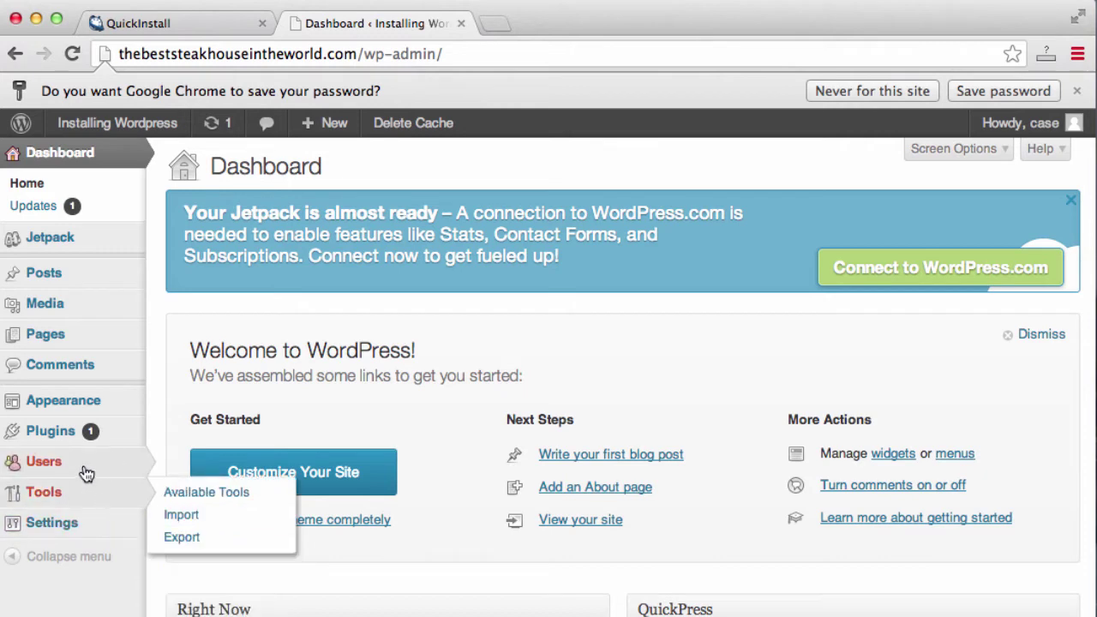
Open the admin user's profile for editing from the Users list
mouse_move(93, 466)
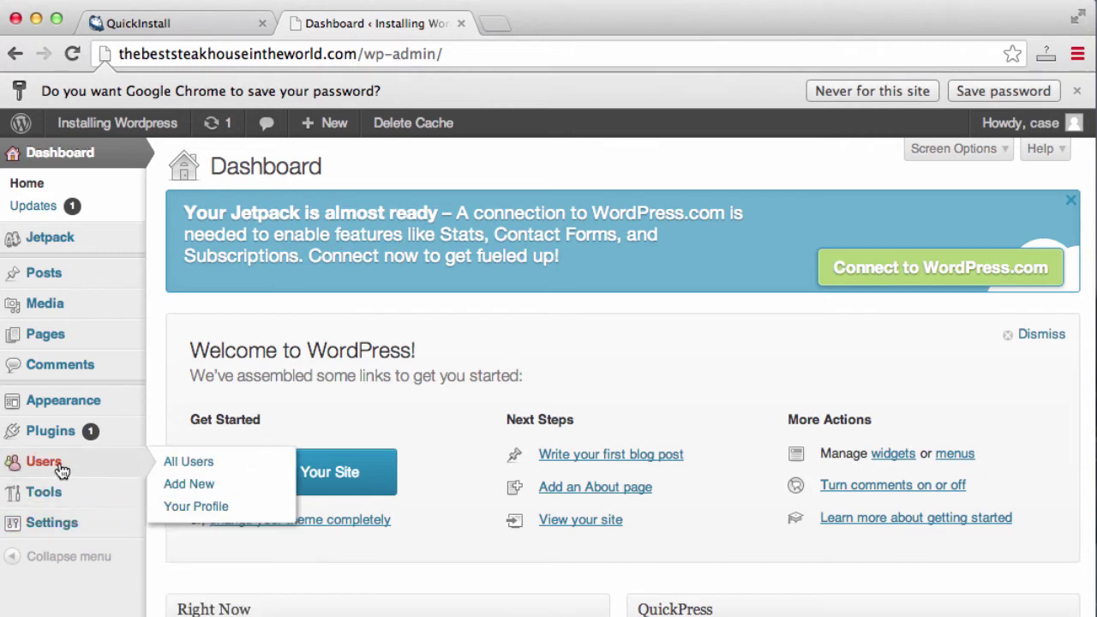
click(60, 464)
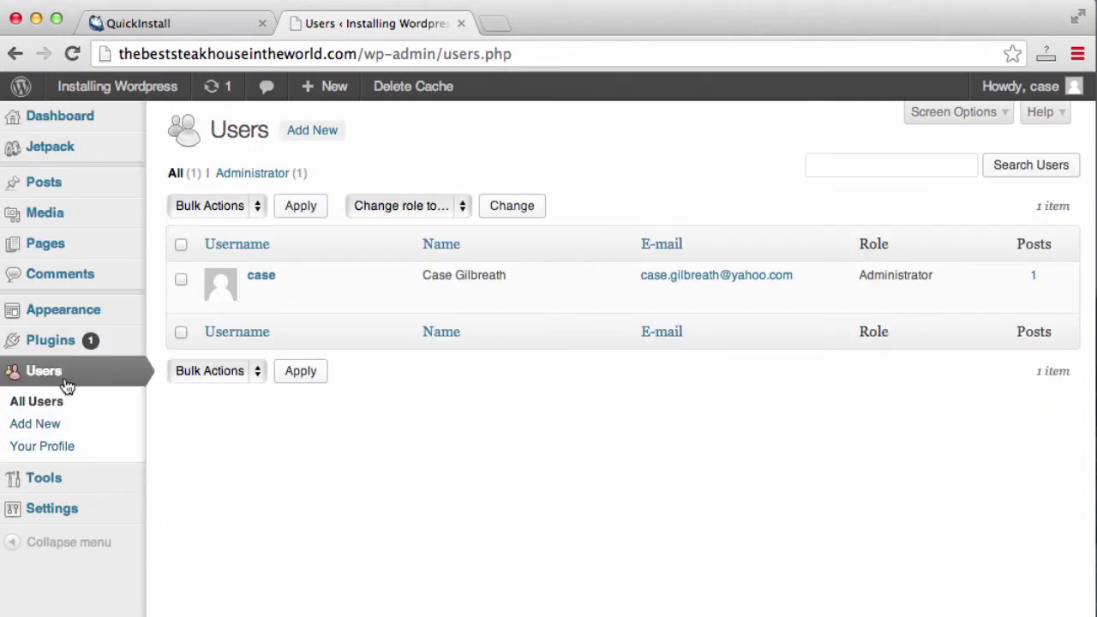
mouse_move(259, 296)
click(259, 296)
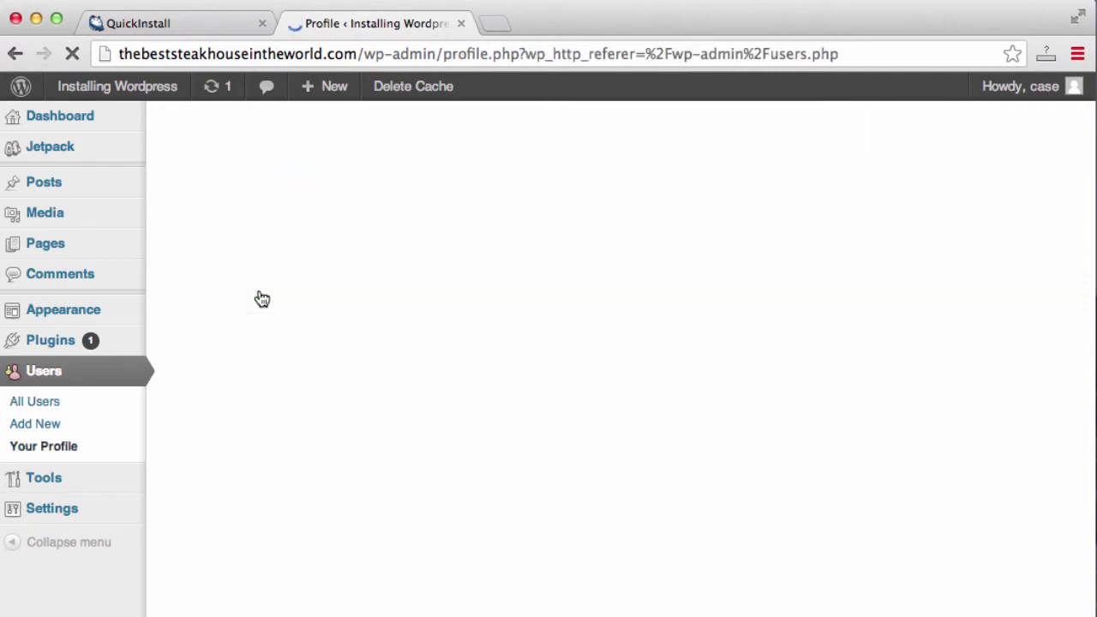
scroll(260, 297, down, 2)
scroll(313, 298, down, 5)
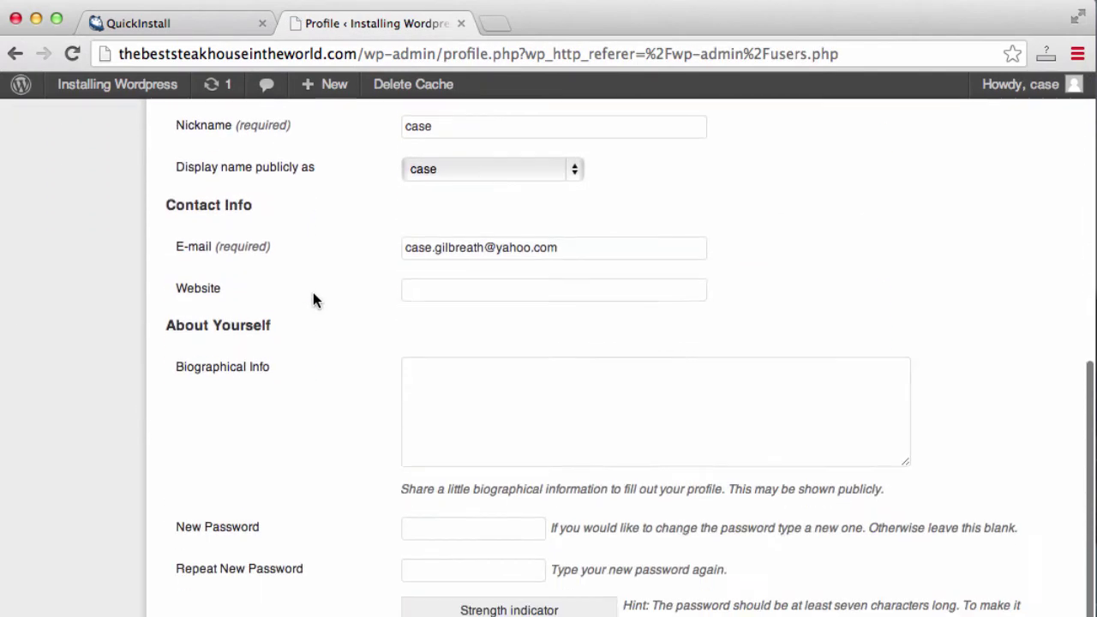
Enter a new admin password in both password fields and update the profile
click(417, 531)
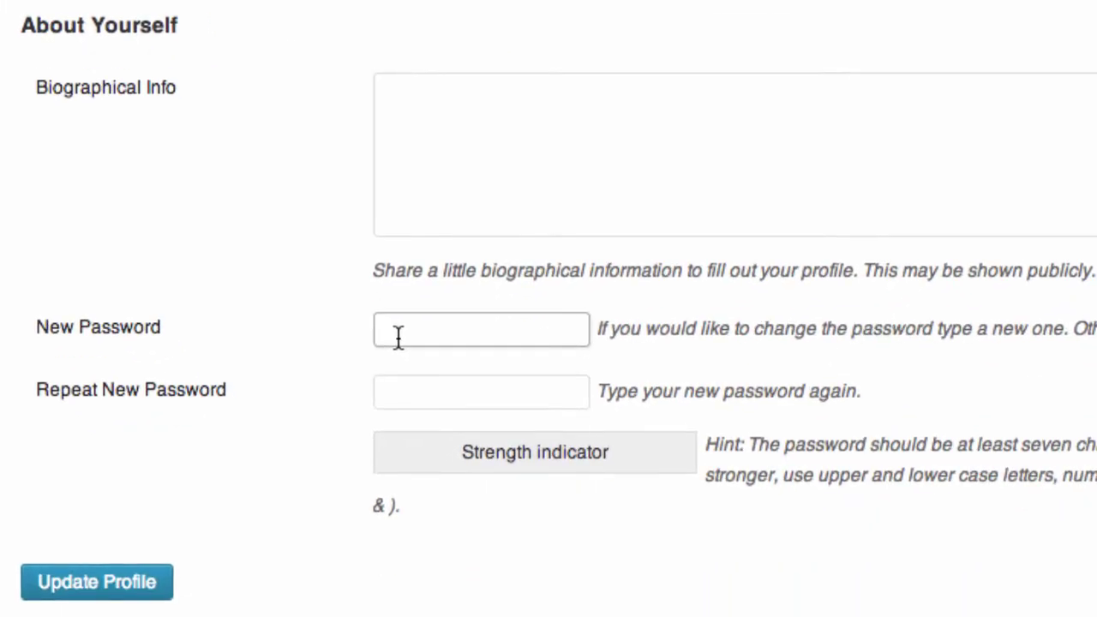
text(test1234567)
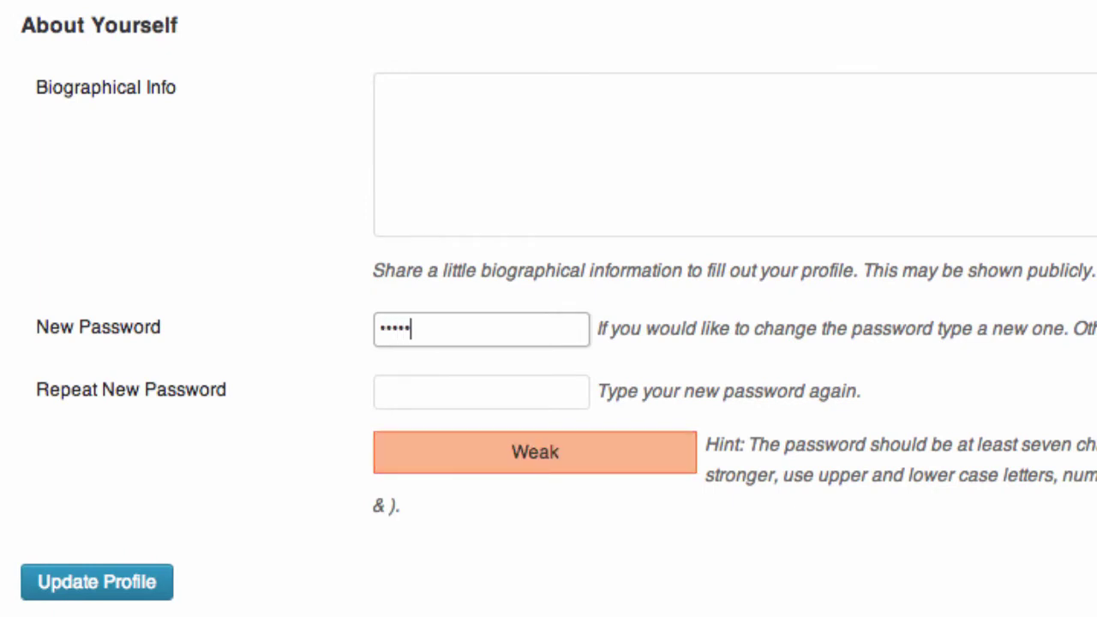
key(Tab)
text(test12)
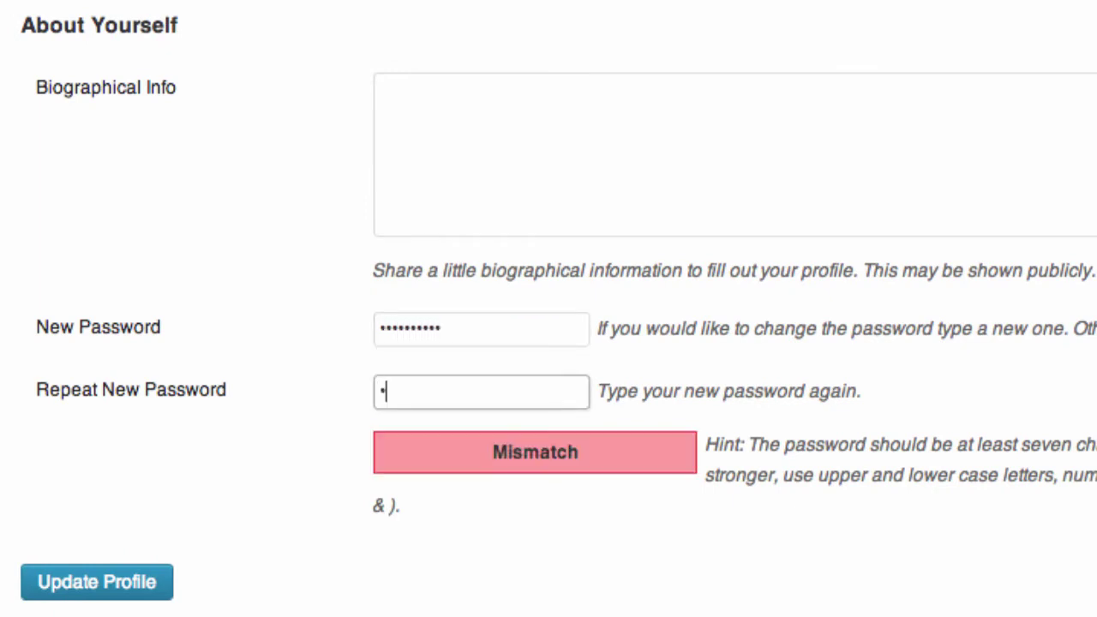
text(34567)
click(137, 600)
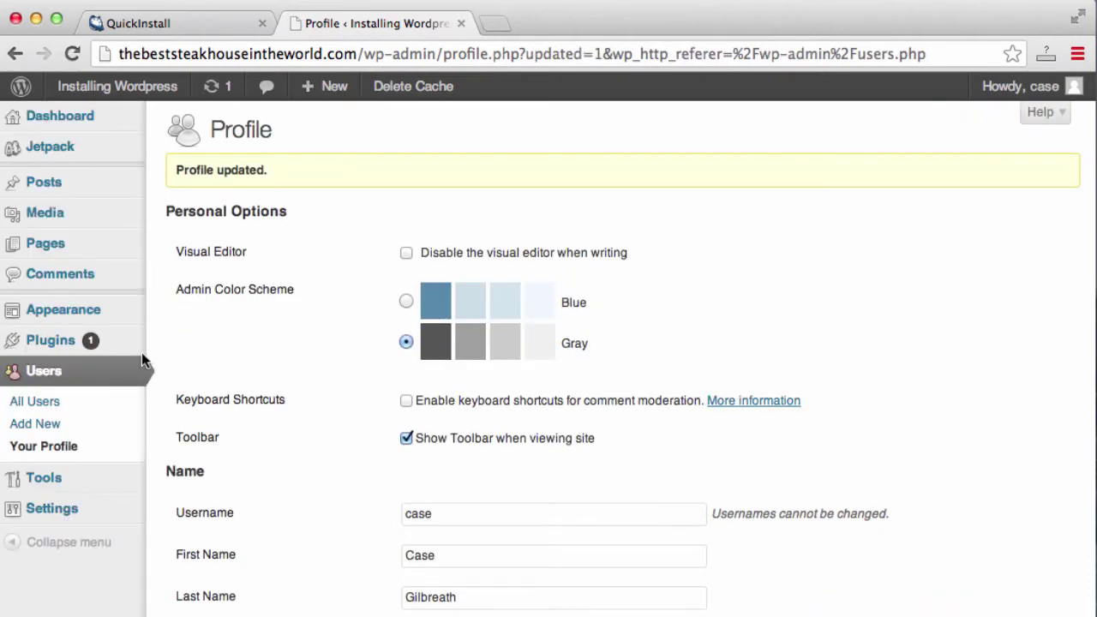
mouse_move(103, 326)
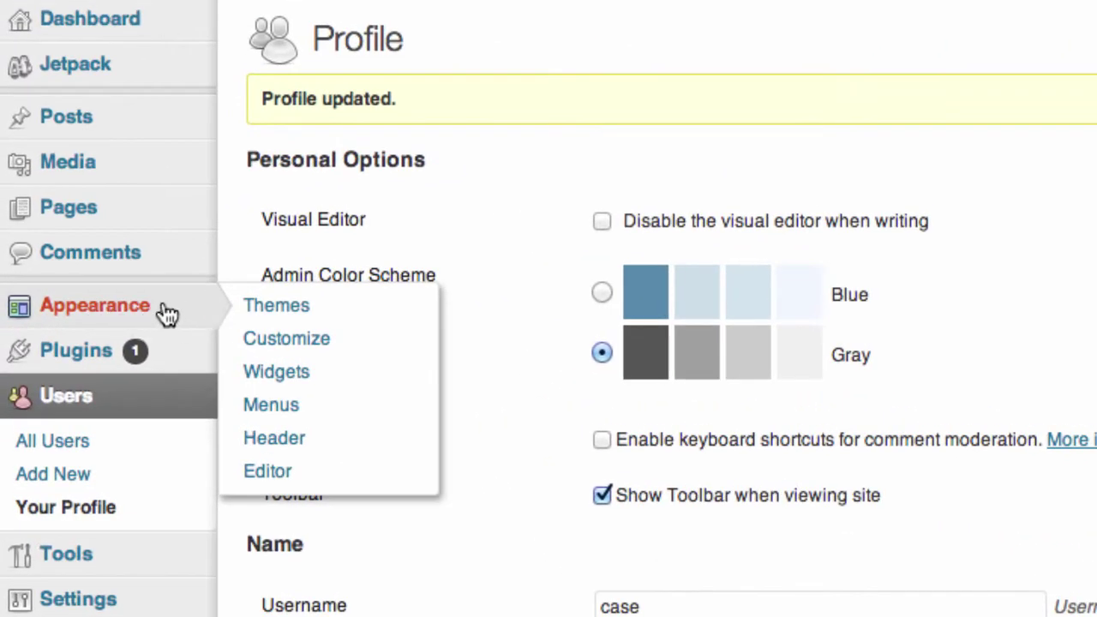
Go to Manage Themes and then to the Install Themes page
click(277, 307)
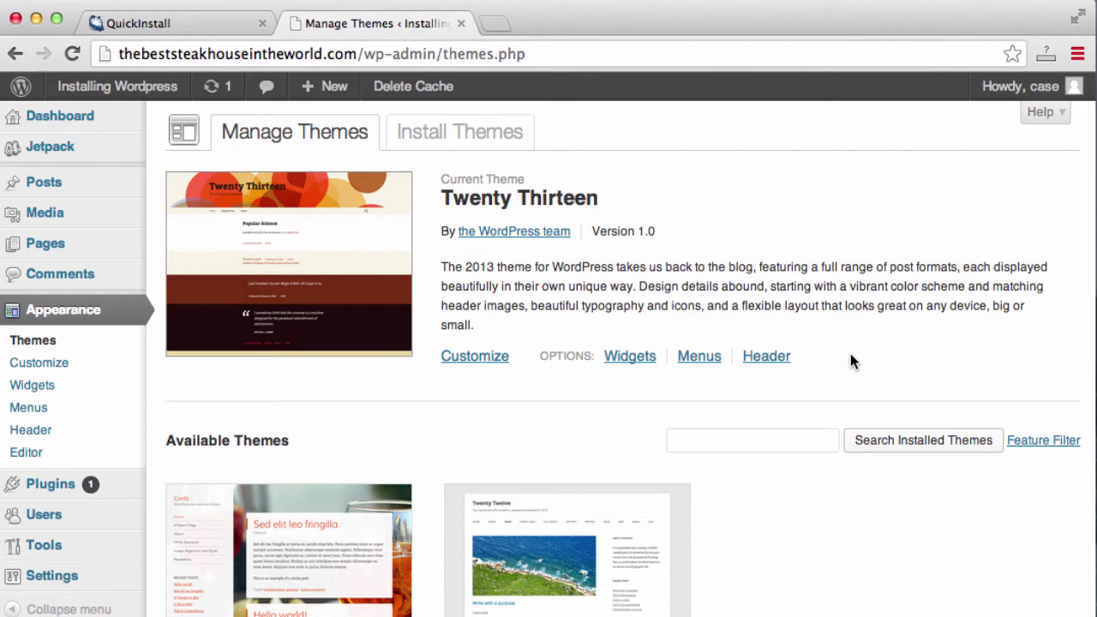
scroll(805, 356, down, 2)
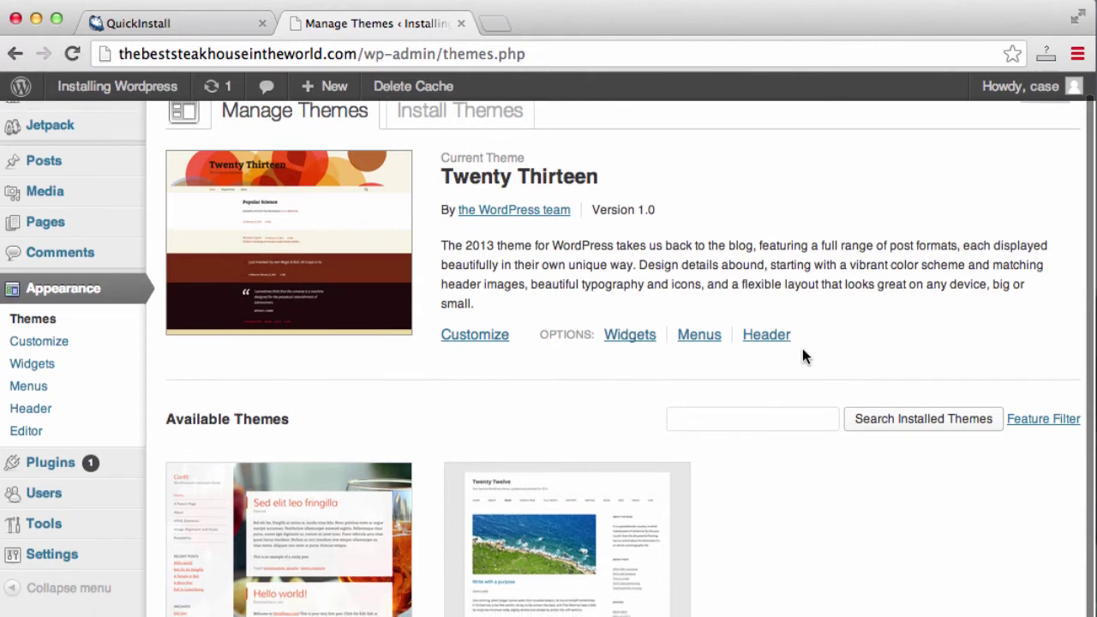
scroll(804, 356, up, 2)
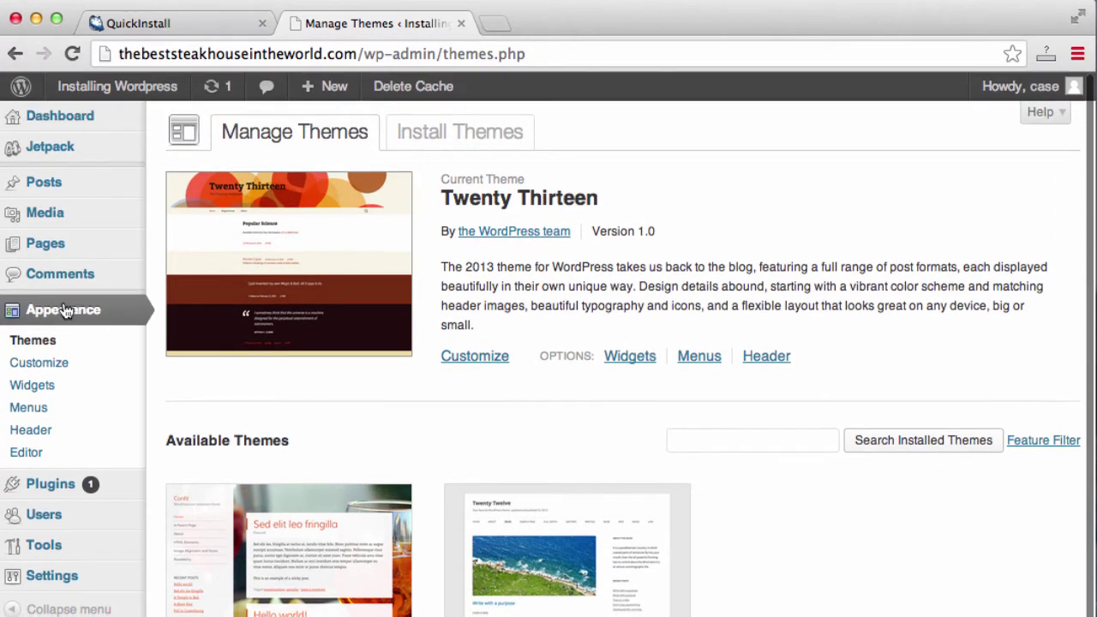
click(463, 140)
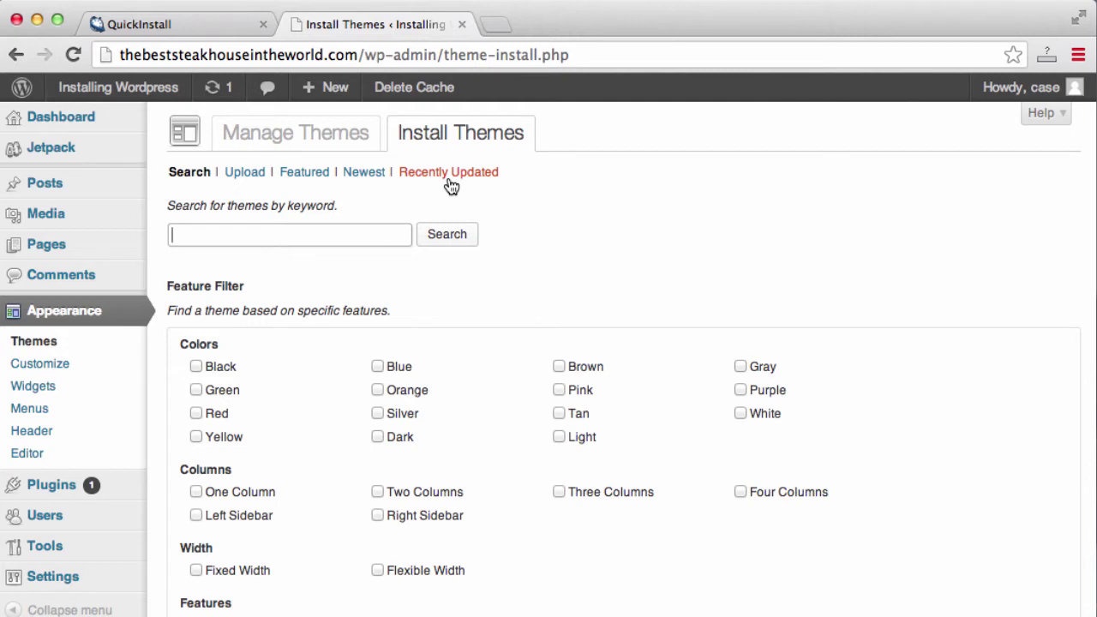
List the Featured themes and scroll past StrapVert, Attitude, Iconic One and Customizr
click(321, 178)
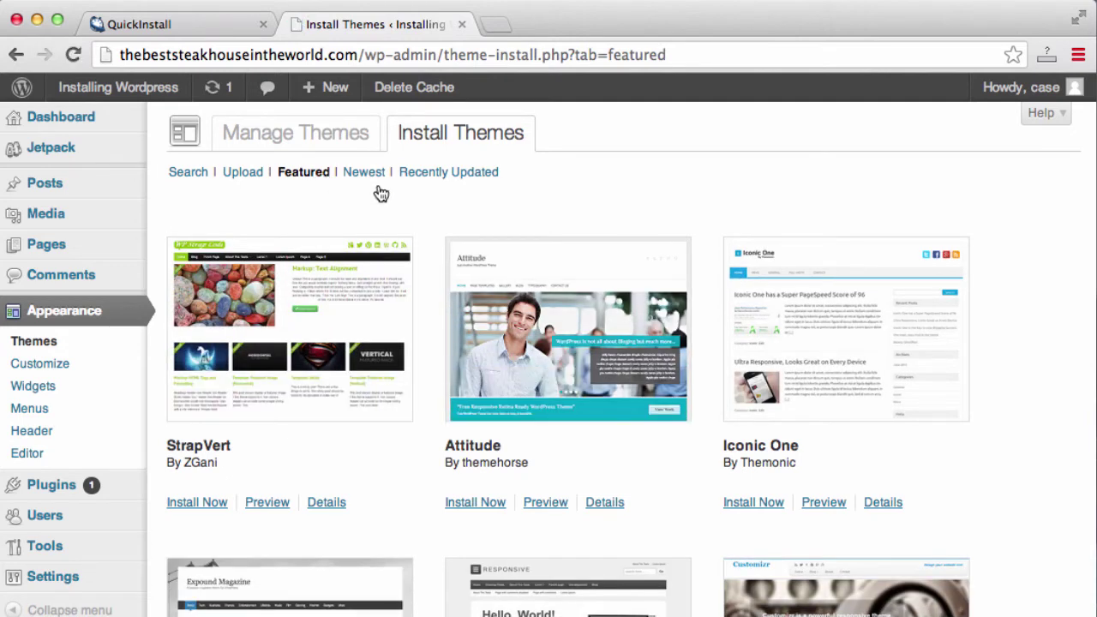
scroll(992, 319, down, 10)
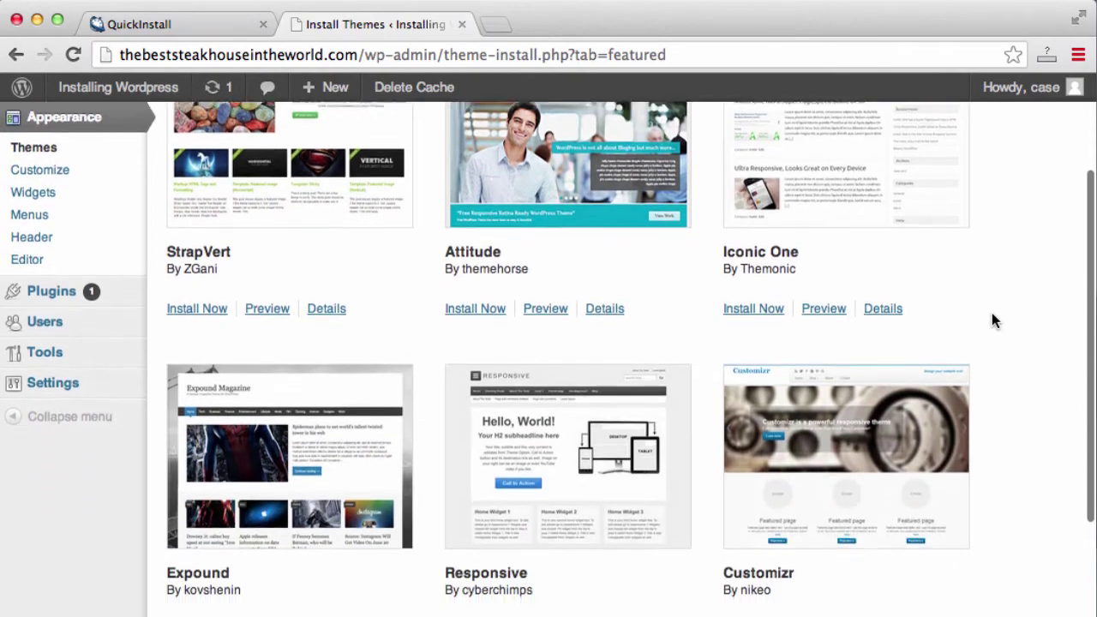
scroll(993, 319, down, 8)
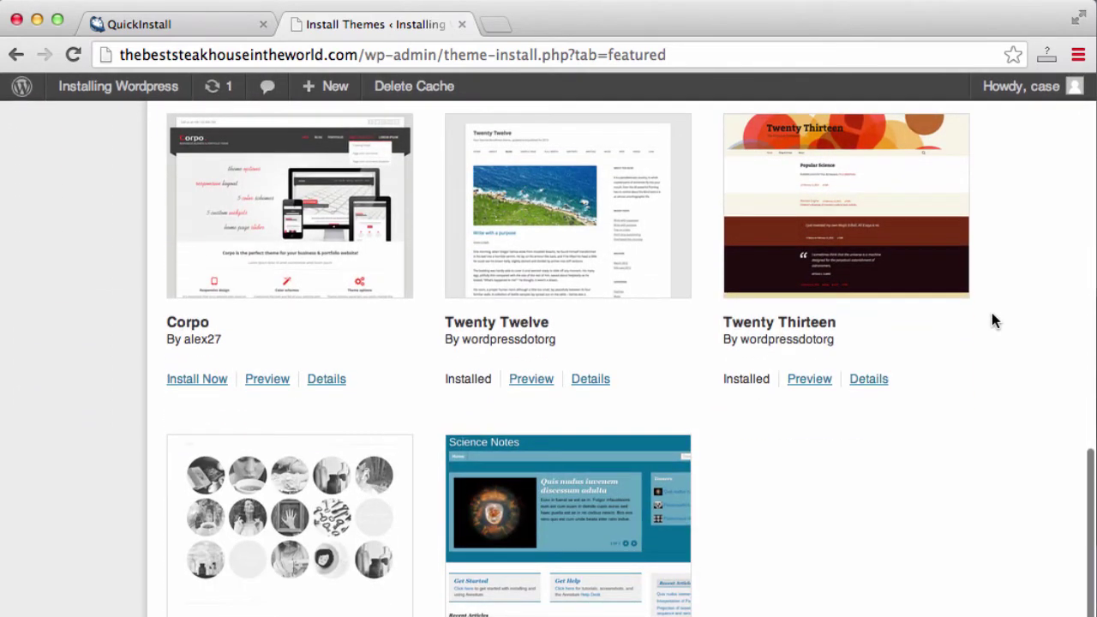
scroll(993, 320, up, 4)
scroll(993, 321, up, 8)
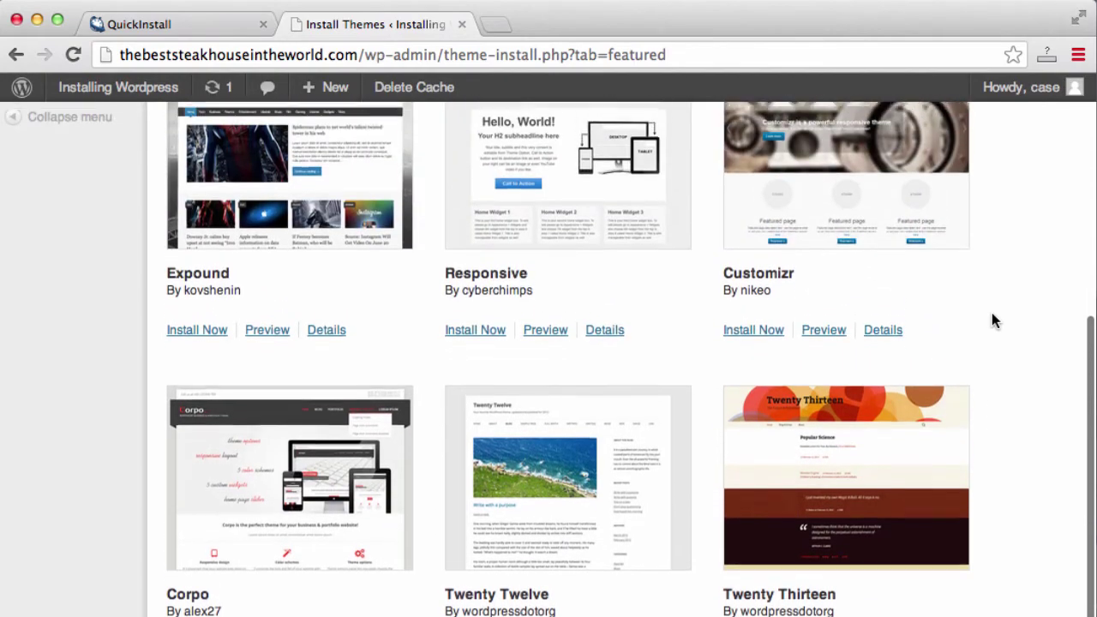
scroll(993, 321, up, 6)
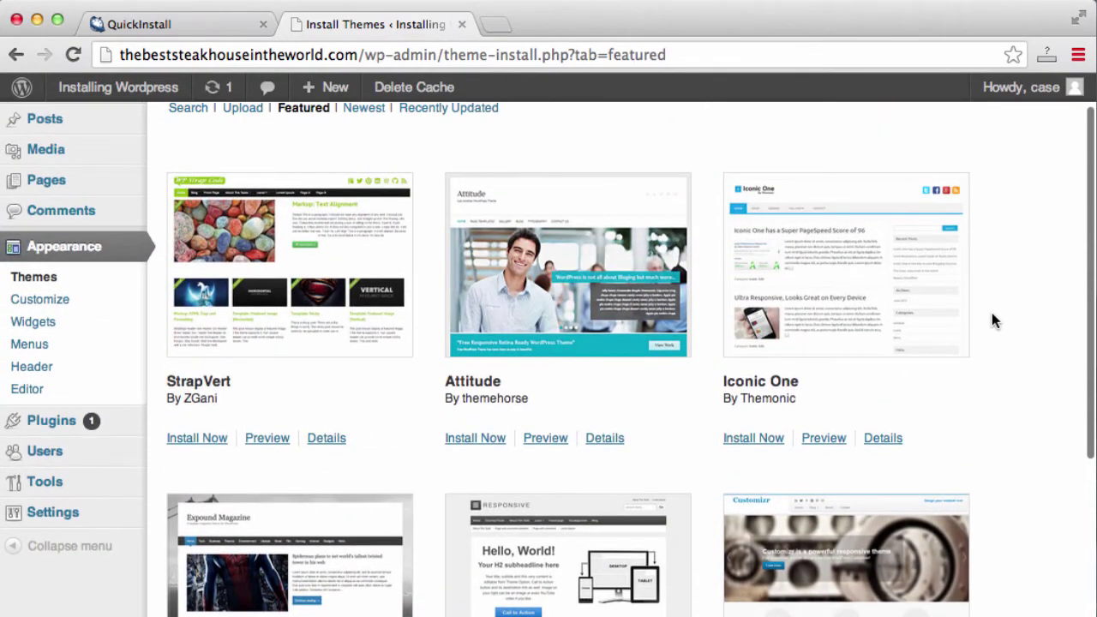
Preview the StrapVert theme, close the preview, and switch to the Newest themes list
click(268, 438)
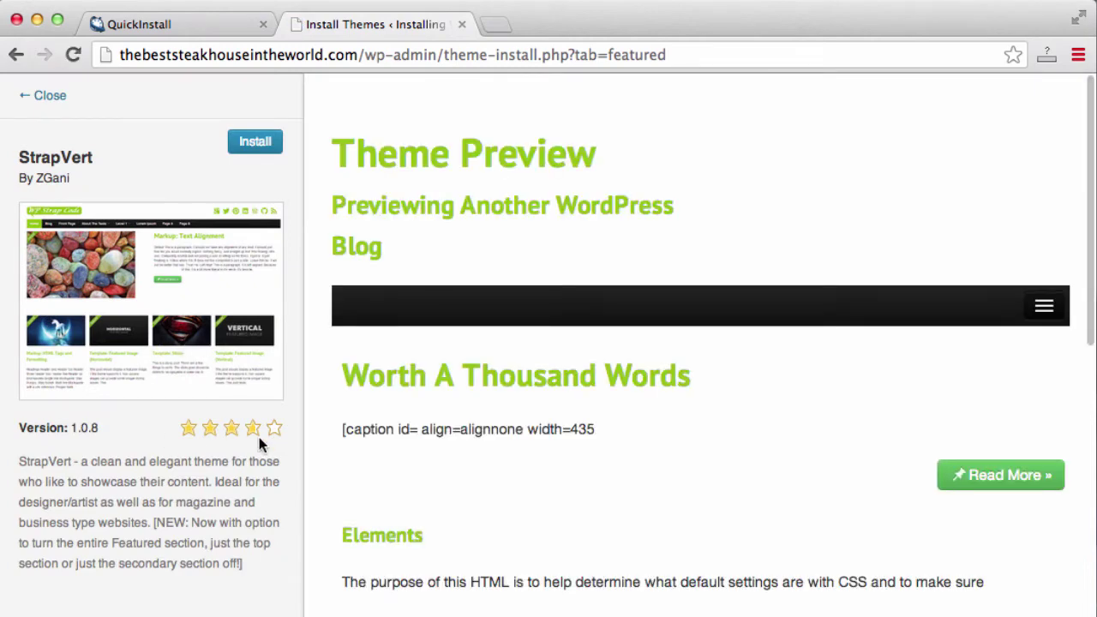
scroll(653, 446, down, 7)
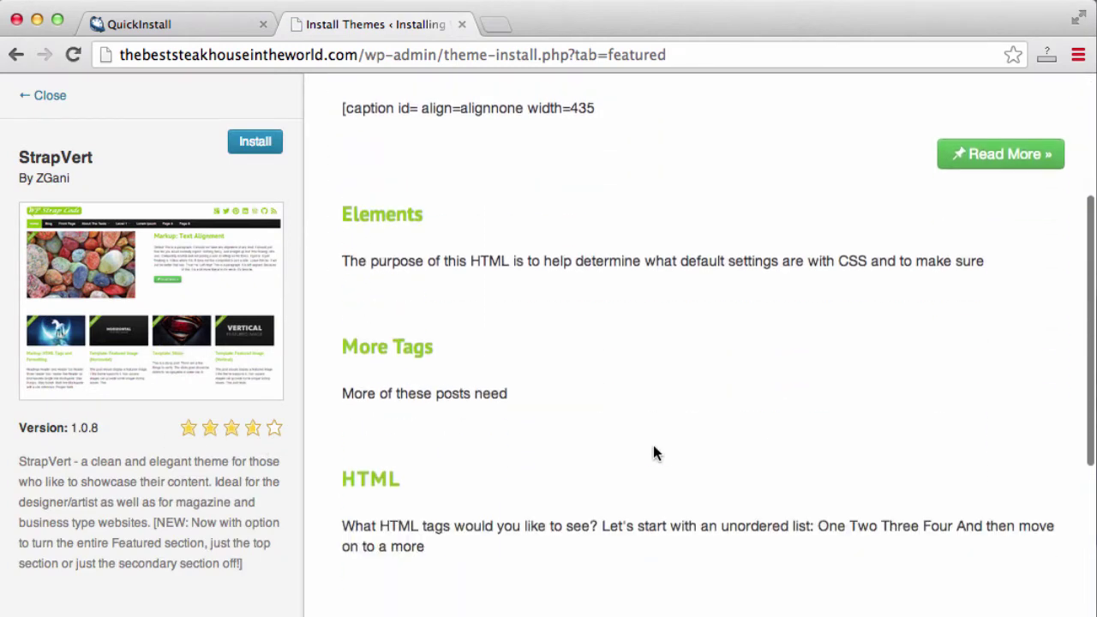
scroll(654, 446, up, 8)
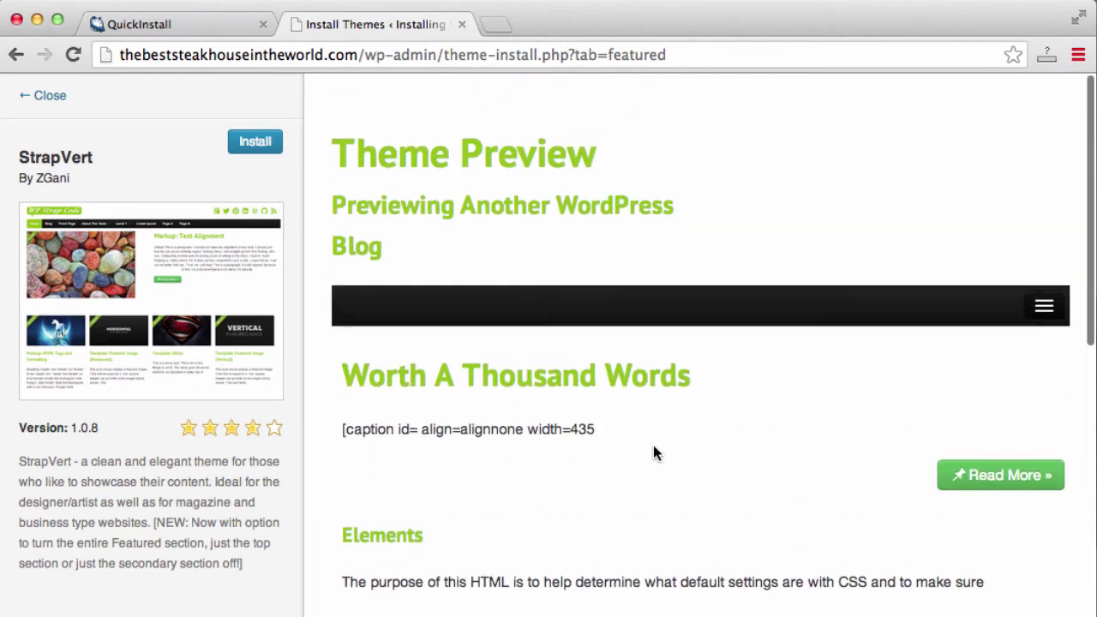
click(44, 96)
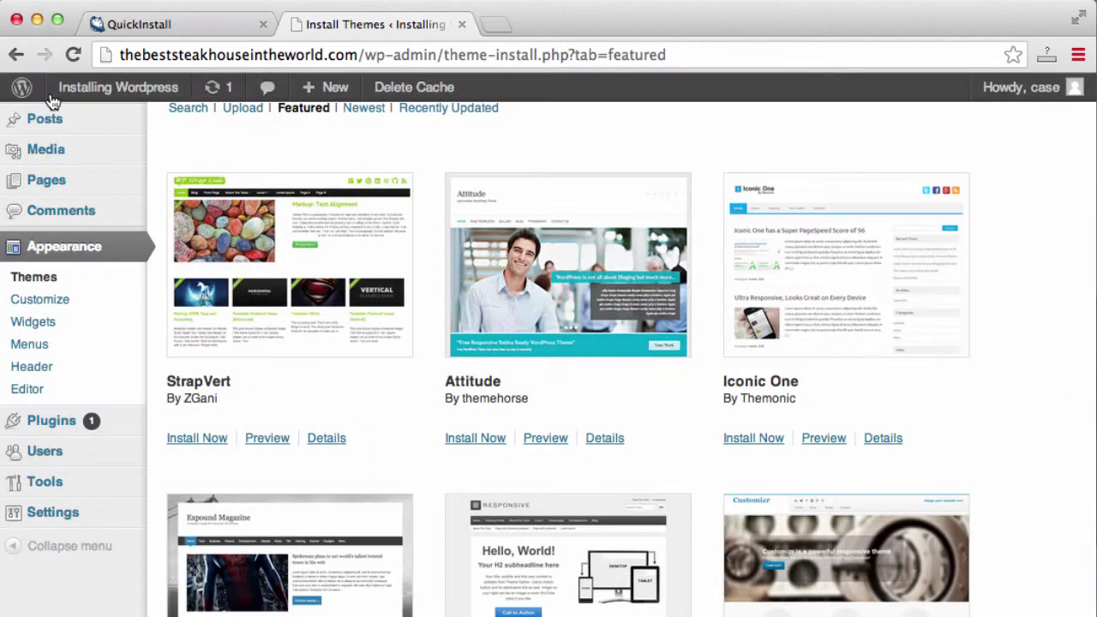
scroll(198, 225, up, 2)
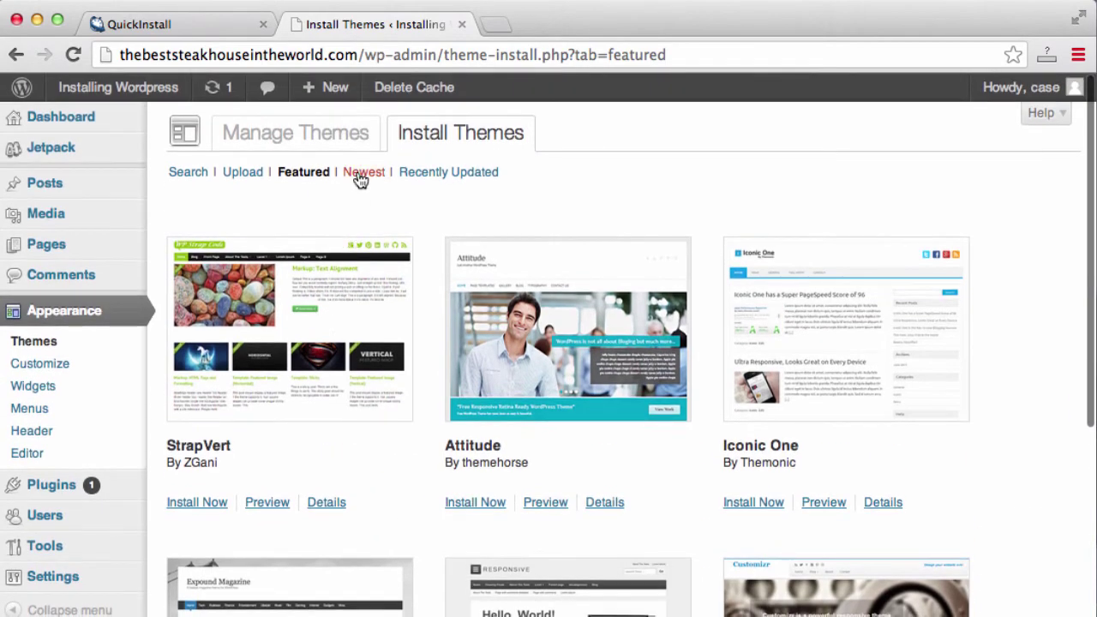
click(364, 173)
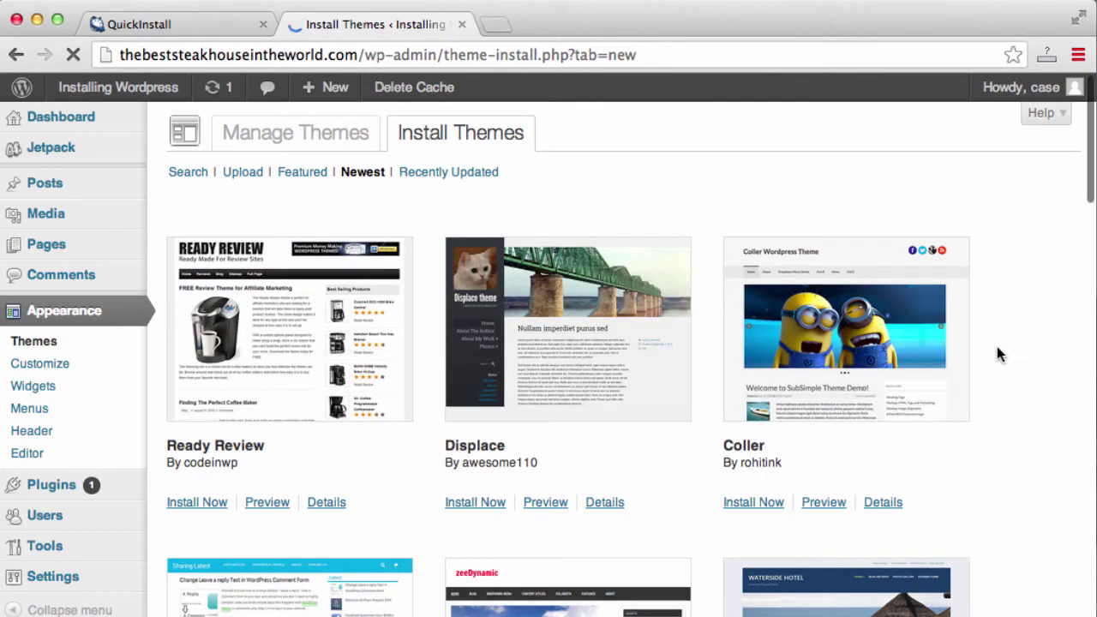
Scroll the Newest themes down to ReFresh, zeeDynamic and Waterside
scroll(997, 347, down, 1)
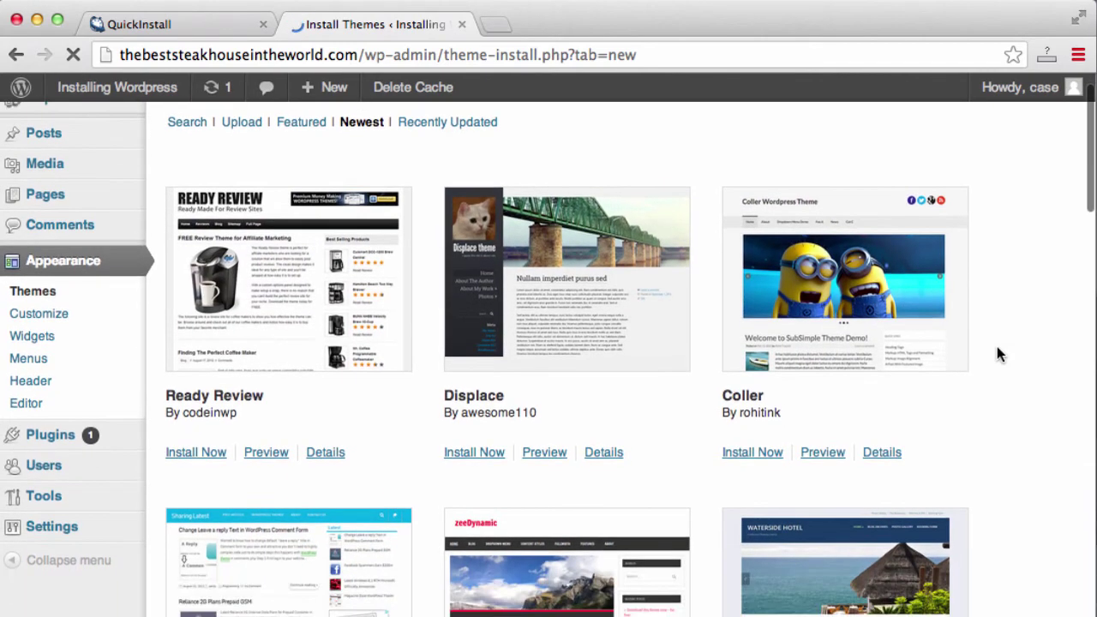
scroll(997, 346, down, 1)
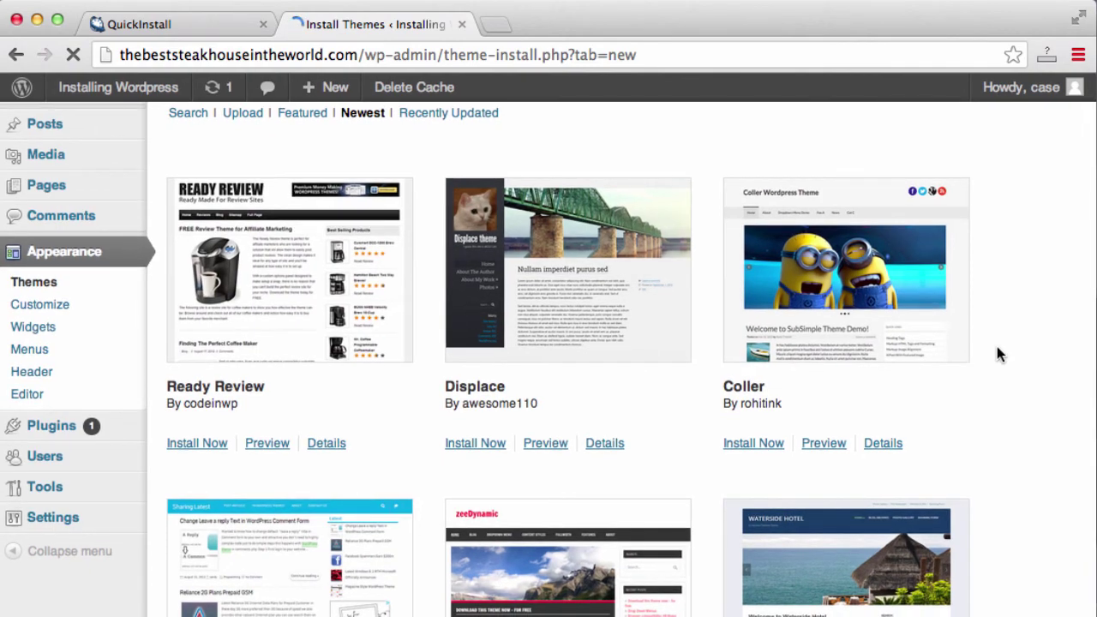
scroll(997, 347, down, 3)
scroll(997, 346, up, 4)
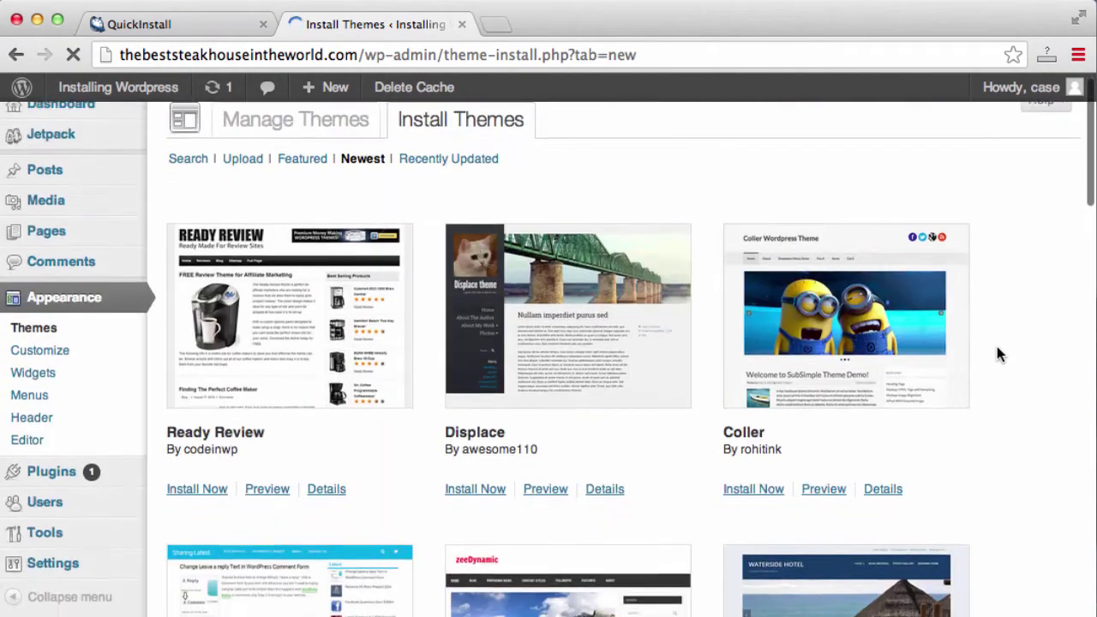
scroll(997, 347, down, 6)
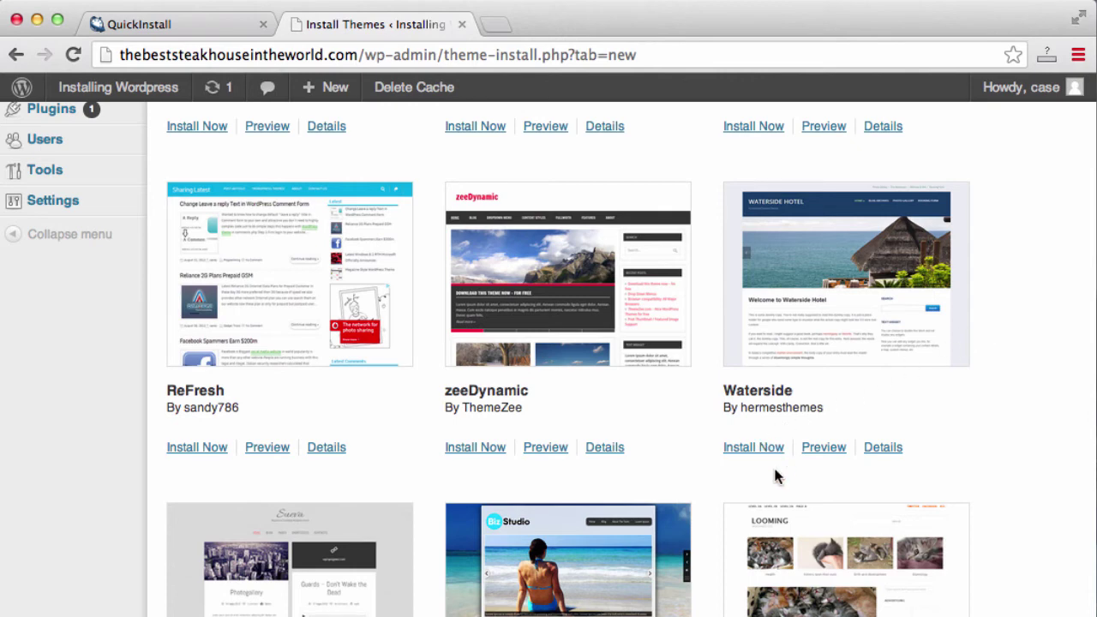
Install and activate the Waterside 1.0.8 theme, then open the live site to view it
click(744, 453)
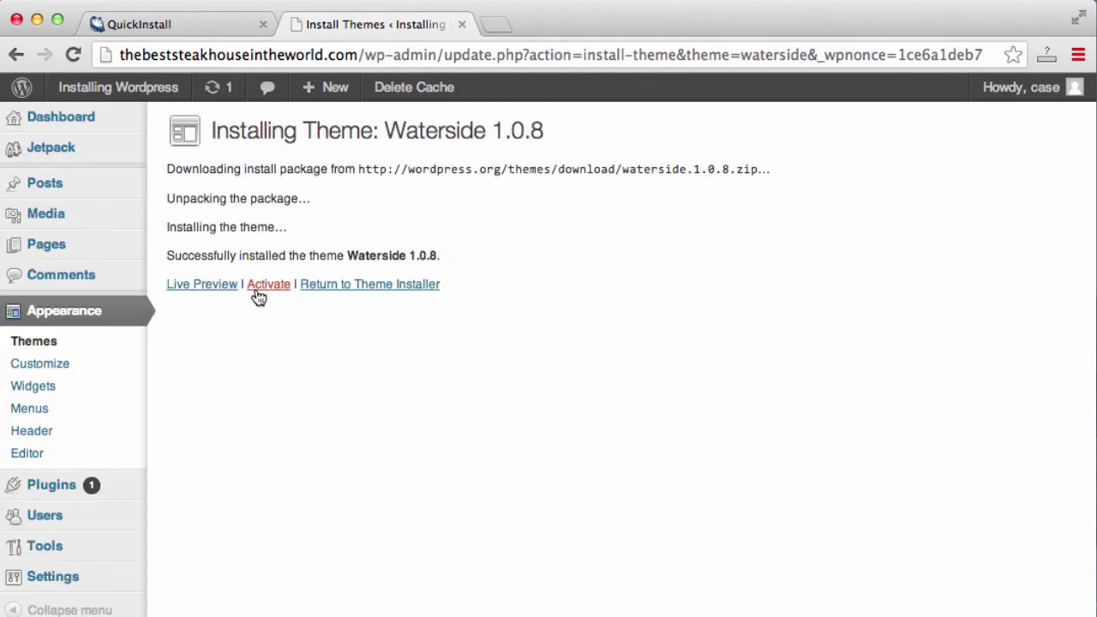
click(259, 291)
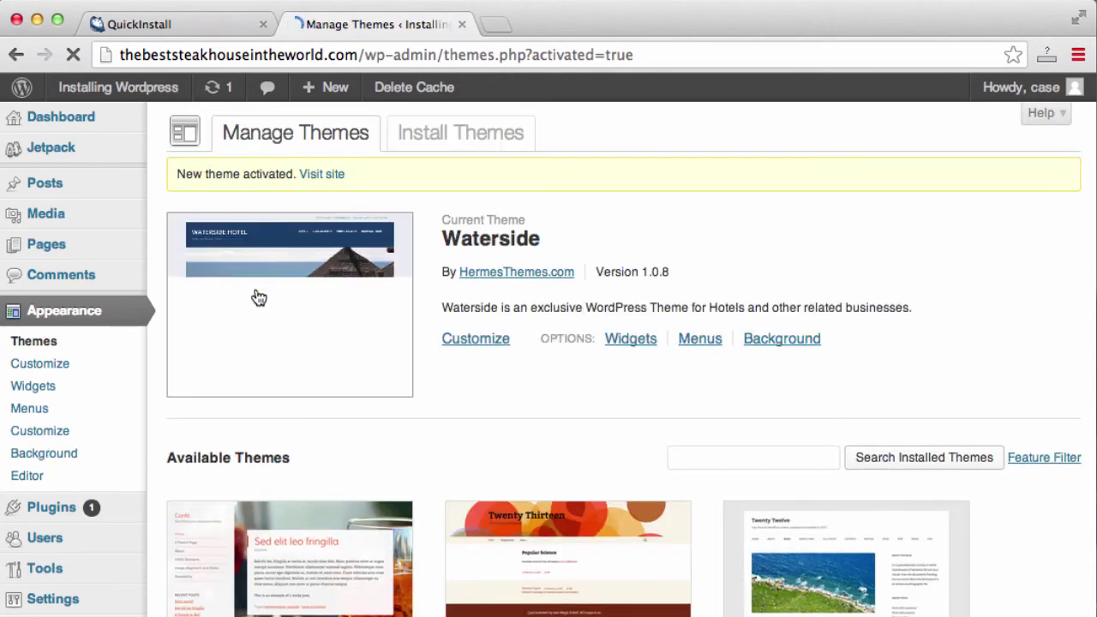
mouse_move(163, 93)
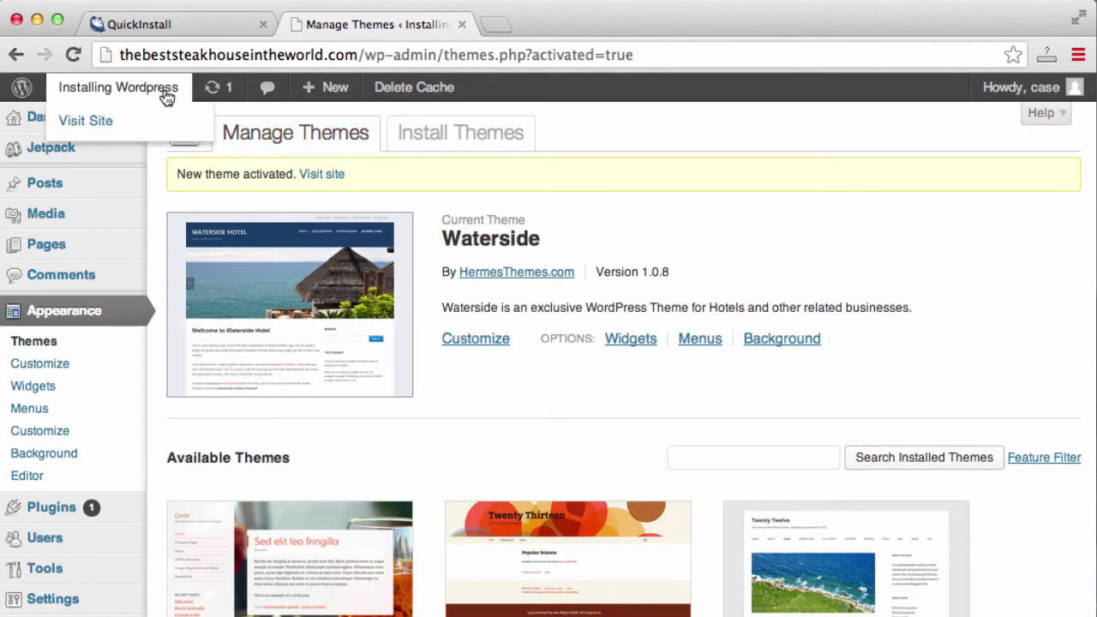
click(73, 123)
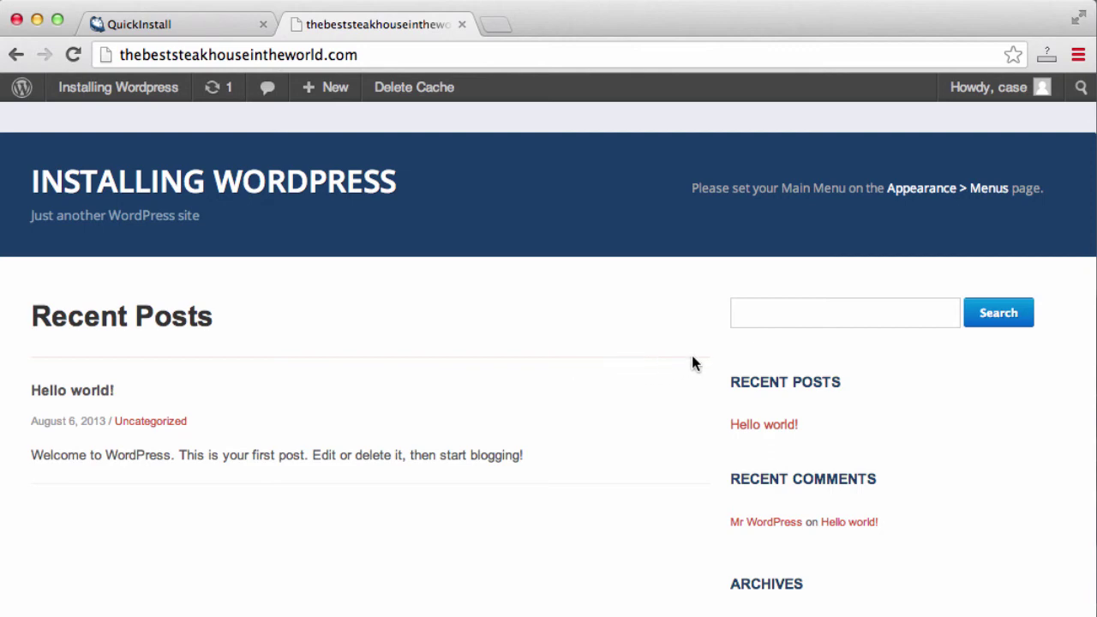
Scroll through the Waterside-styled front page, then return to the admin Dashboard
scroll(692, 359, down, 5)
scroll(692, 358, up, 5)
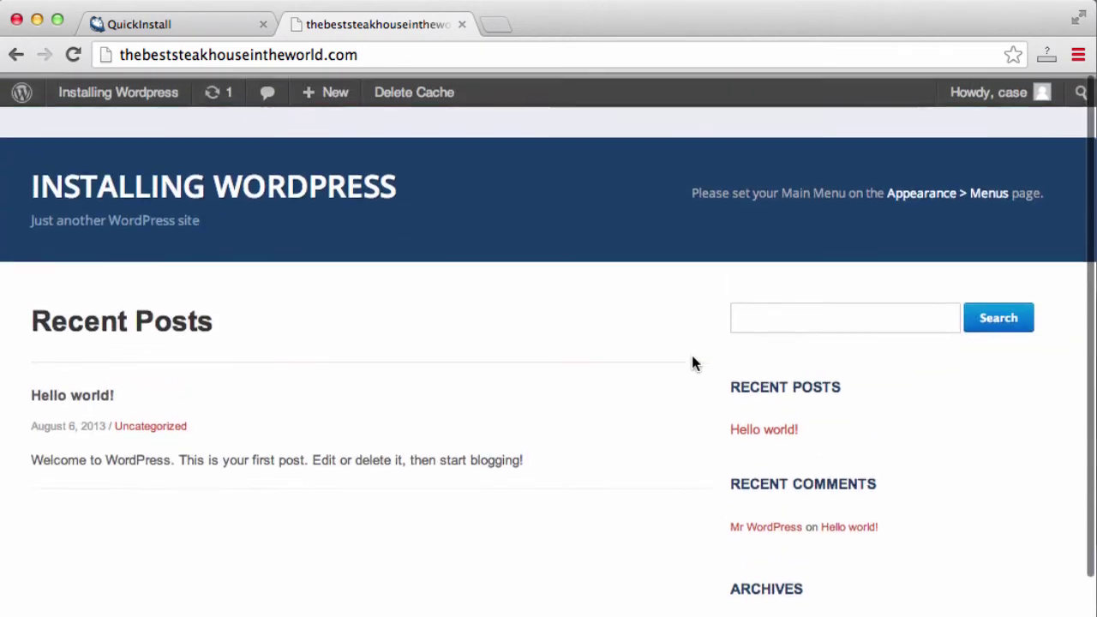
mouse_move(103, 88)
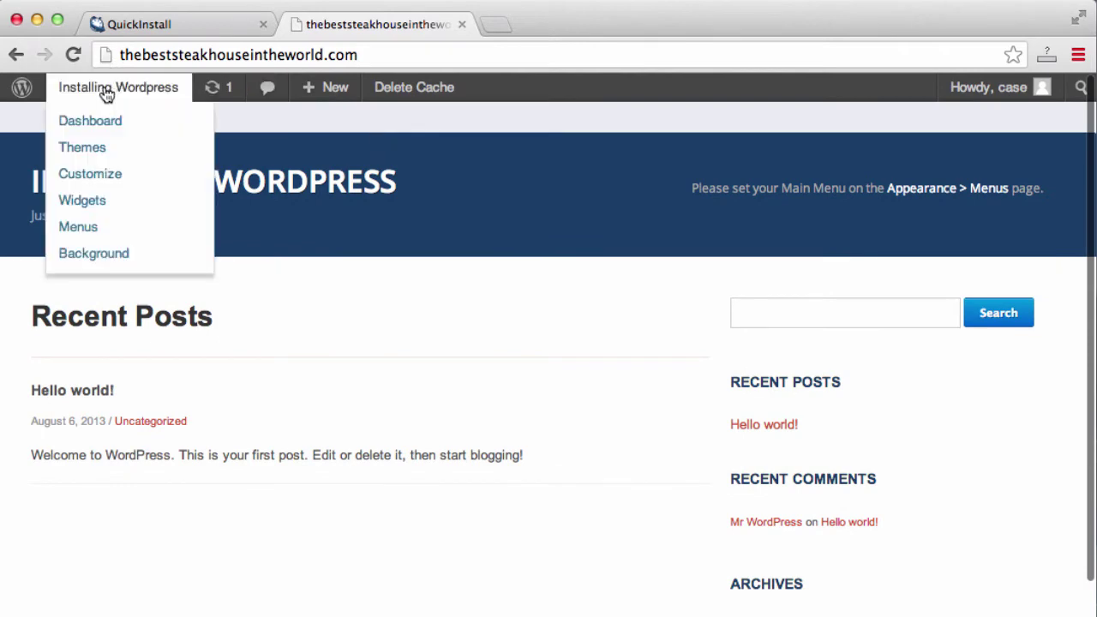
click(94, 120)
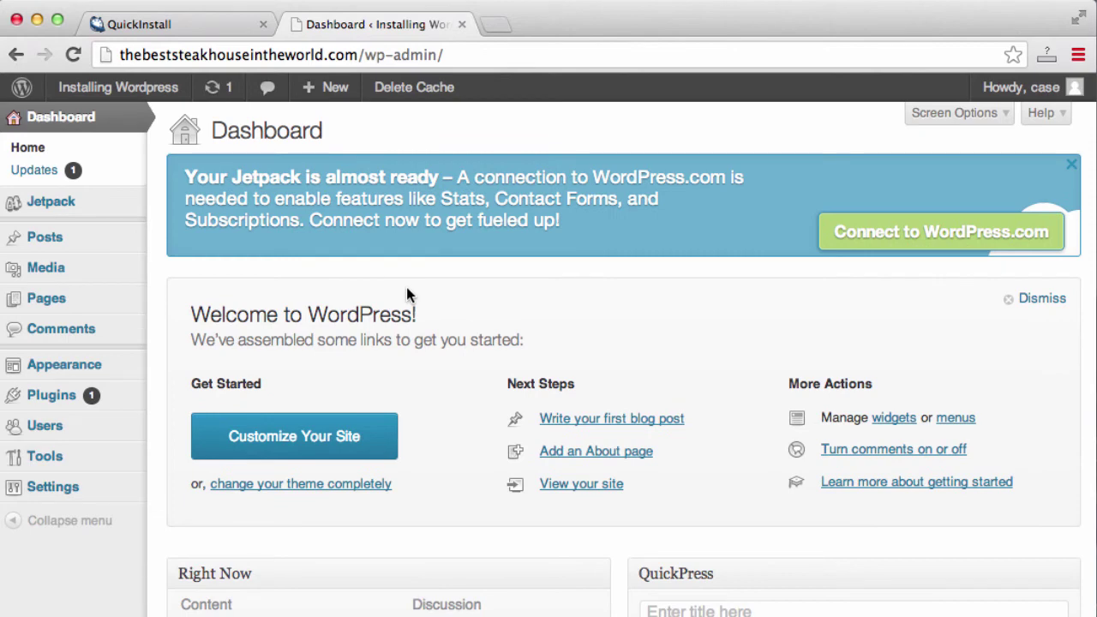
Go to Appearance > Themes, where Waterside 1.0.8 is listed as the current theme
mouse_move(74, 369)
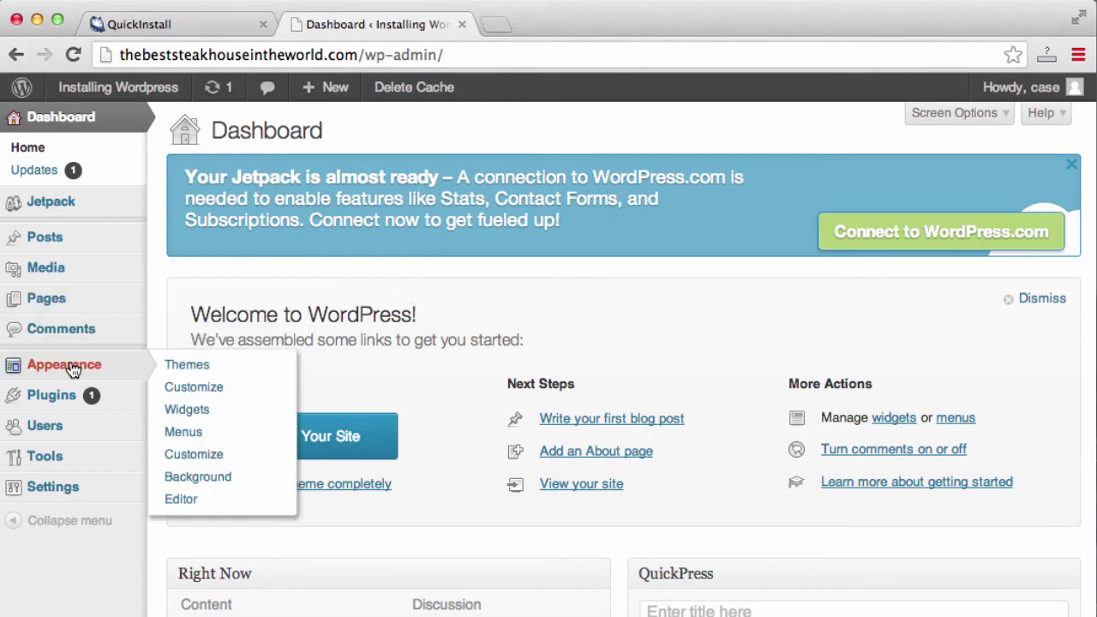
click(183, 367)
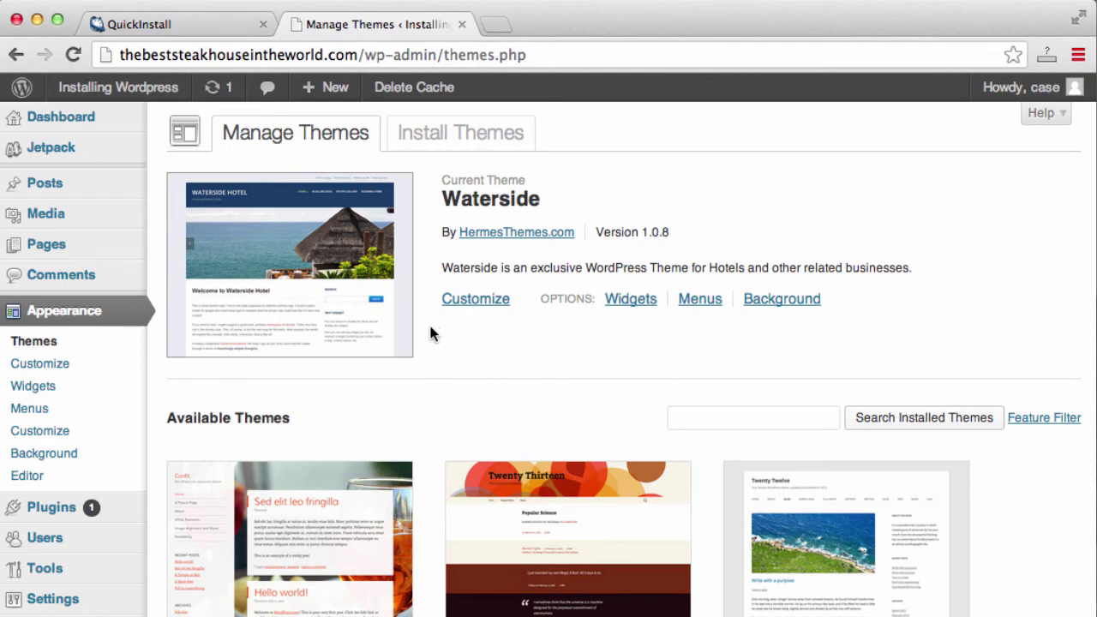
List the newest themes under Add New, then install and activate Displace 1.02
click(485, 135)
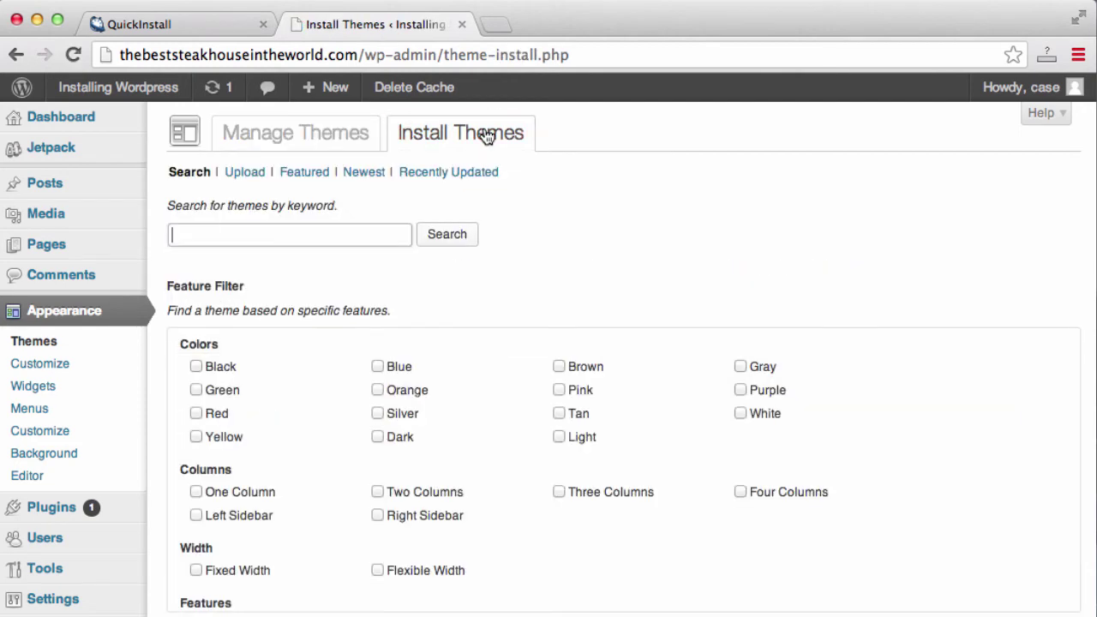
click(361, 175)
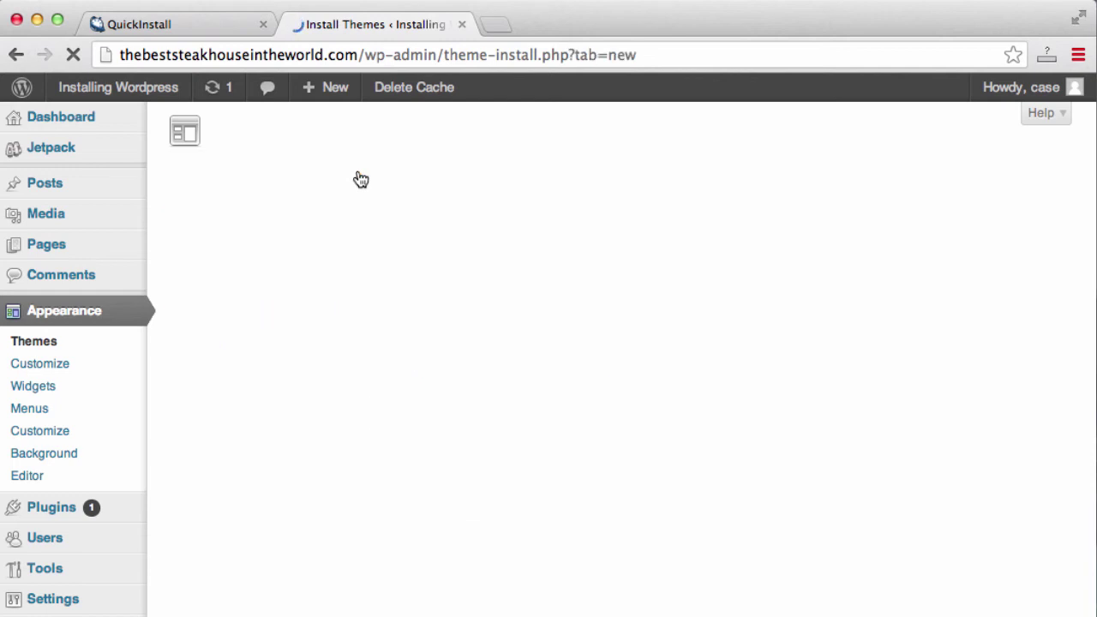
scroll(629, 412, down, 2)
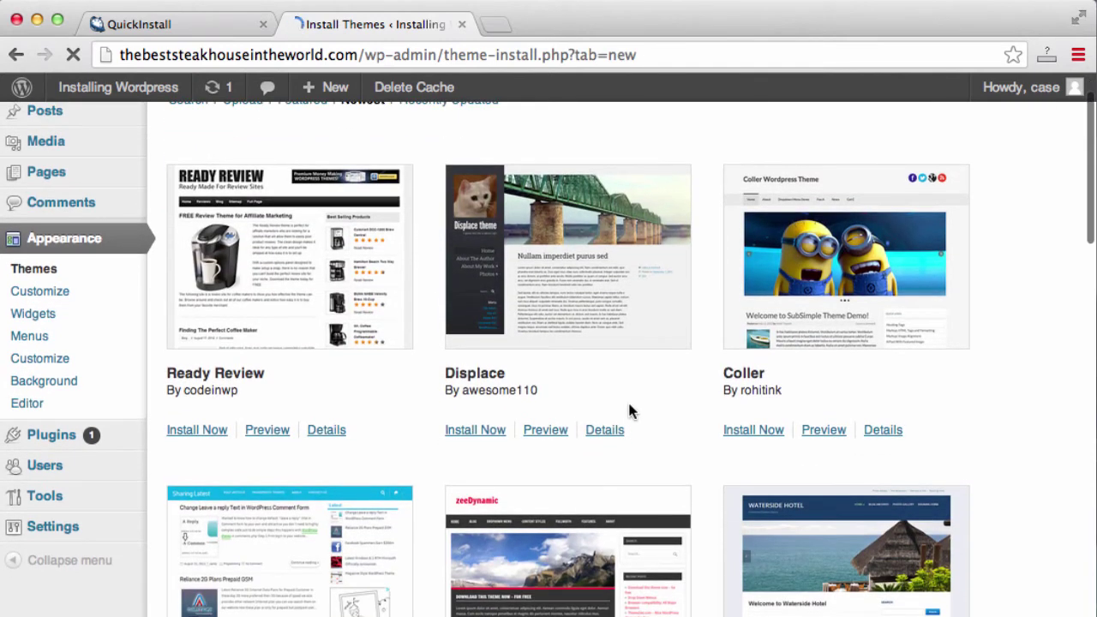
click(487, 433)
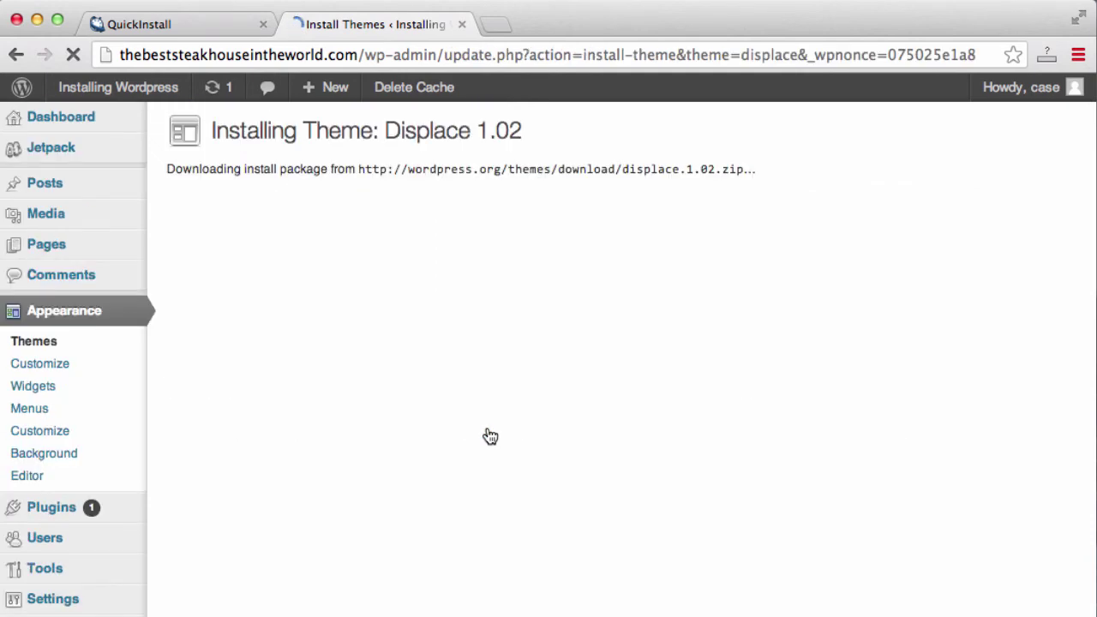
click(269, 288)
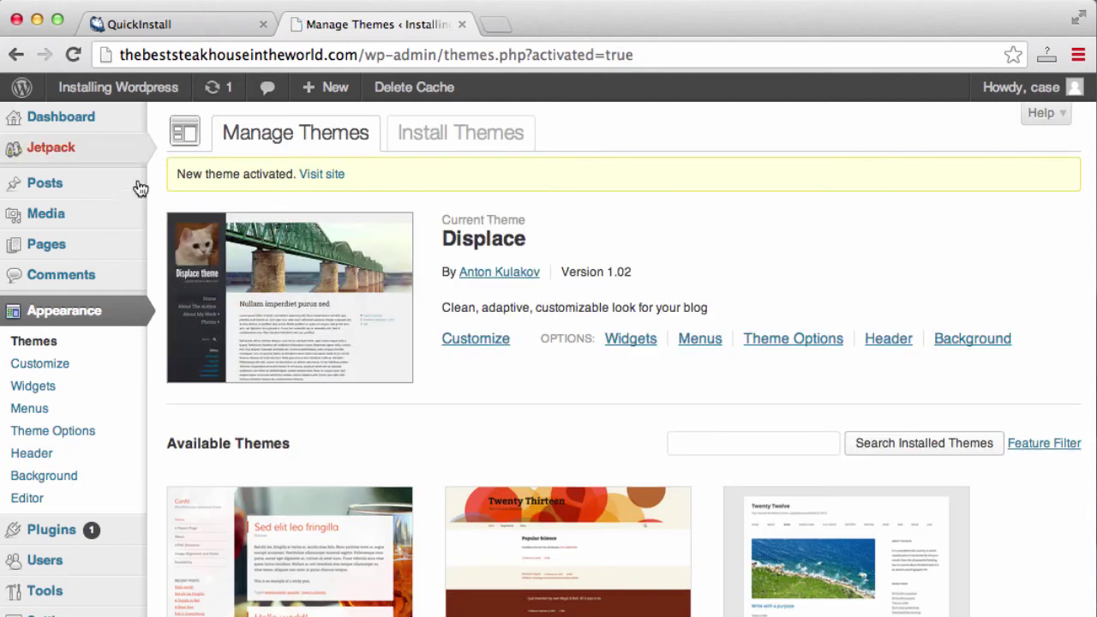
Visit the live site in its dark Displace design, then go back to the Dashboard
mouse_move(112, 93)
click(101, 124)
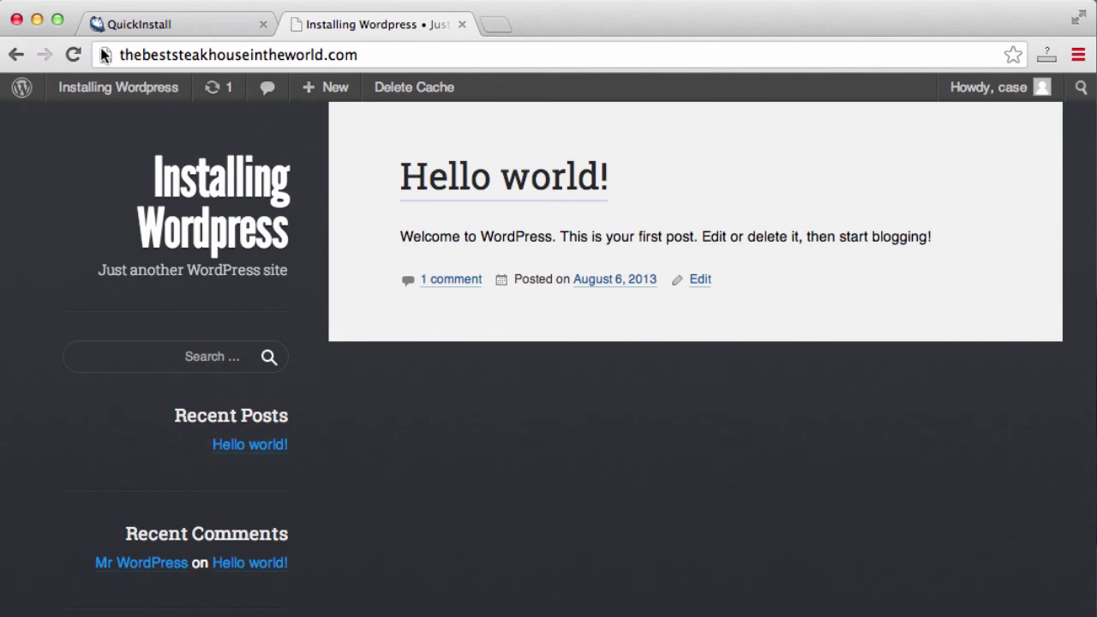
mouse_move(108, 91)
click(92, 124)
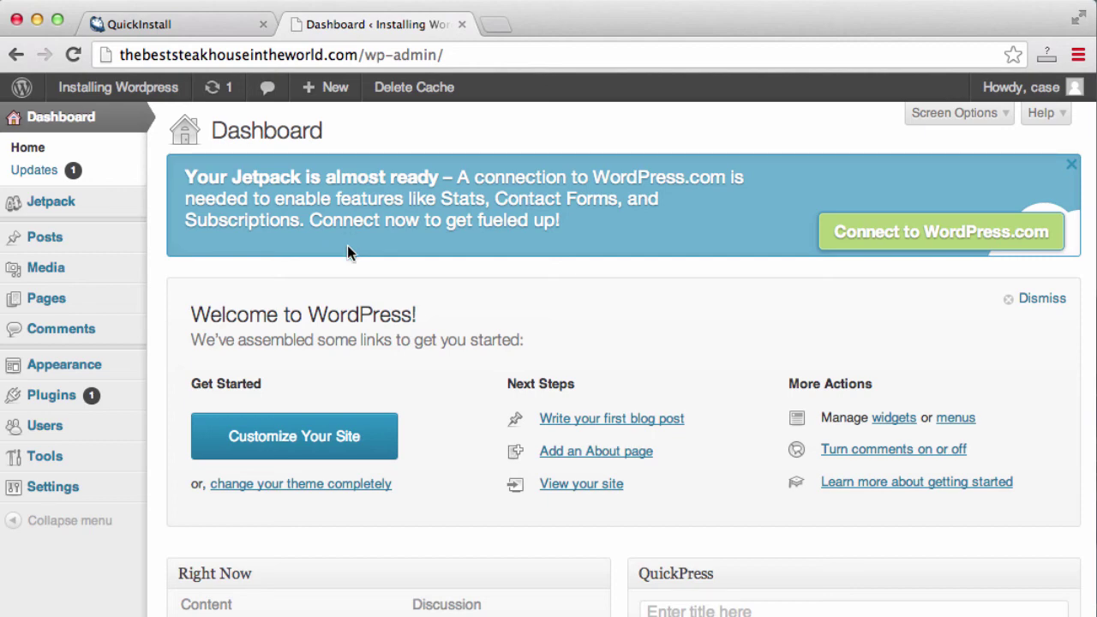
Search Google for 'wordpress themes' in a new tab and scroll through the results
click(496, 29)
text(wordpress themes)
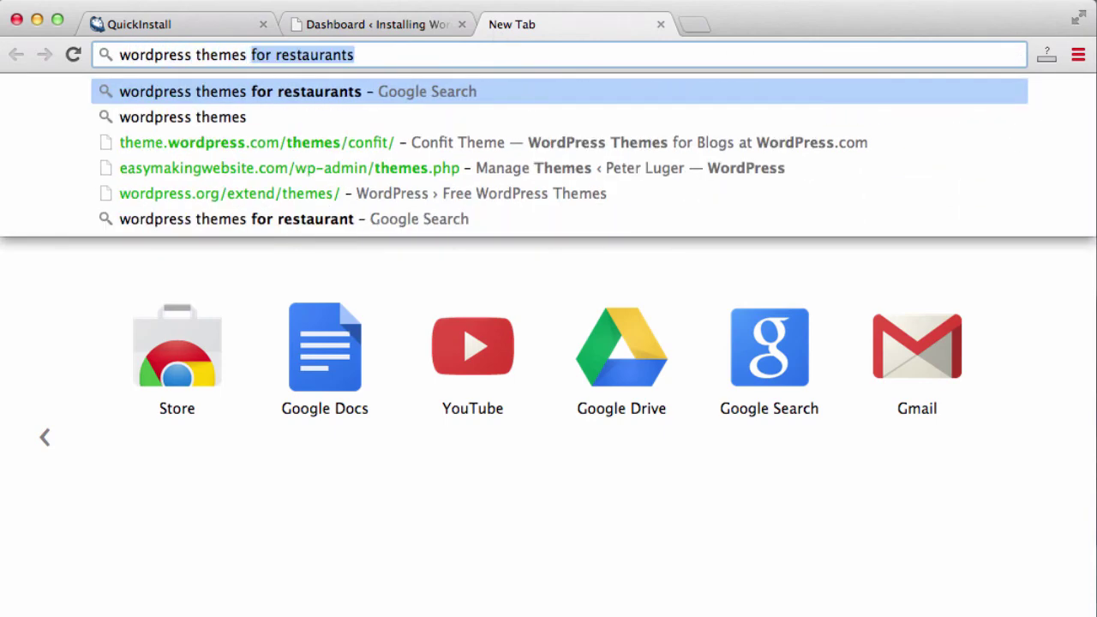
key(Delete)
key(Return)
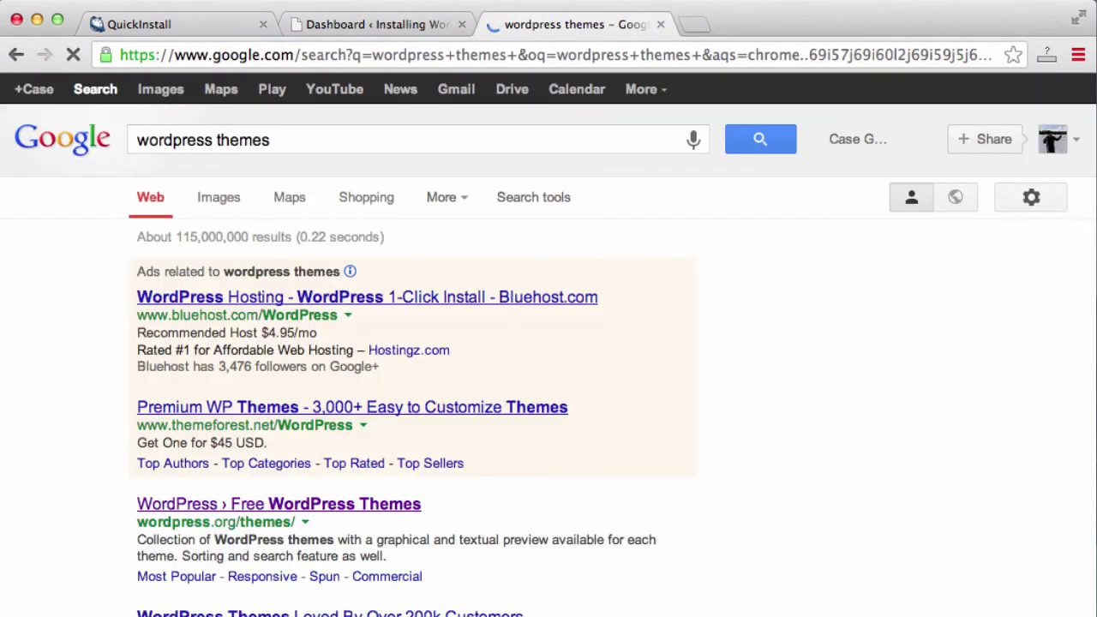
scroll(814, 370, down, 3)
scroll(816, 371, down, 5)
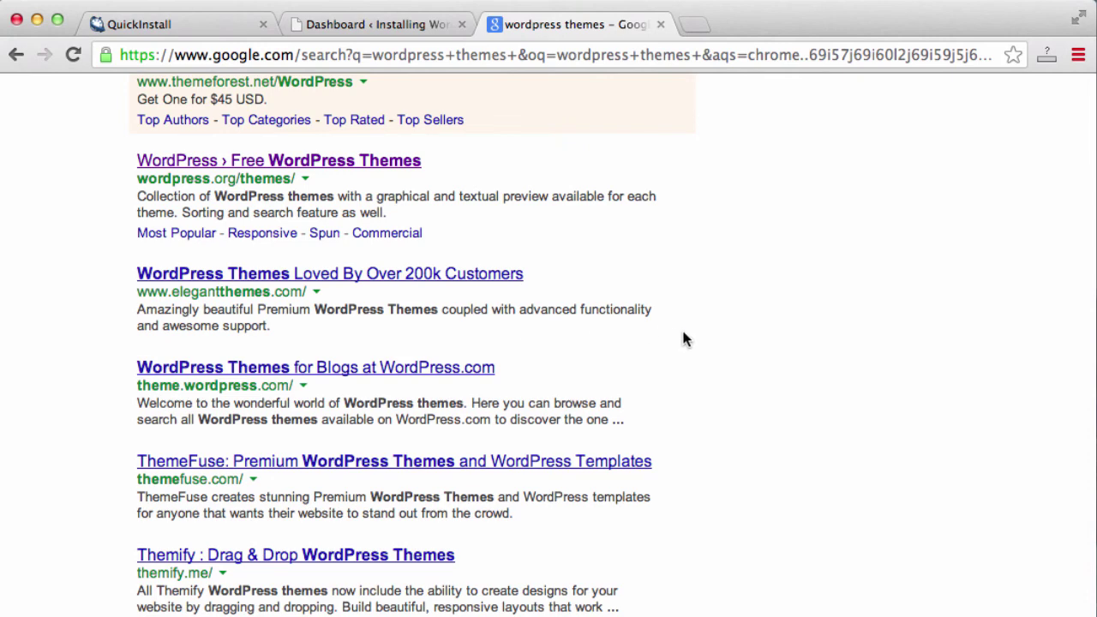
scroll(683, 338, down, 9)
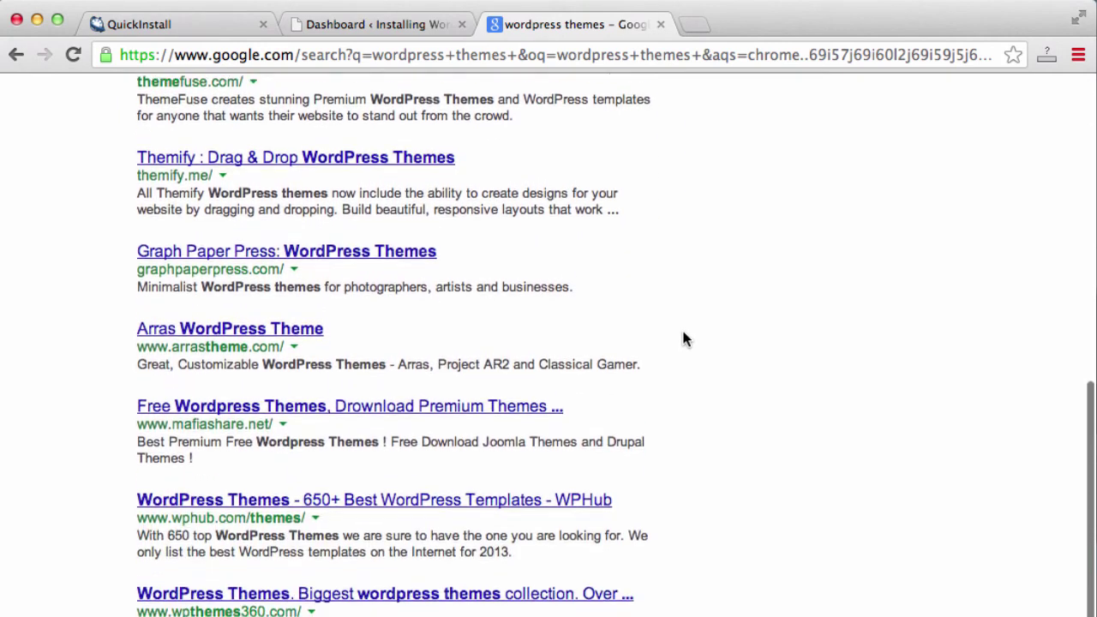
scroll(684, 339, down, 3)
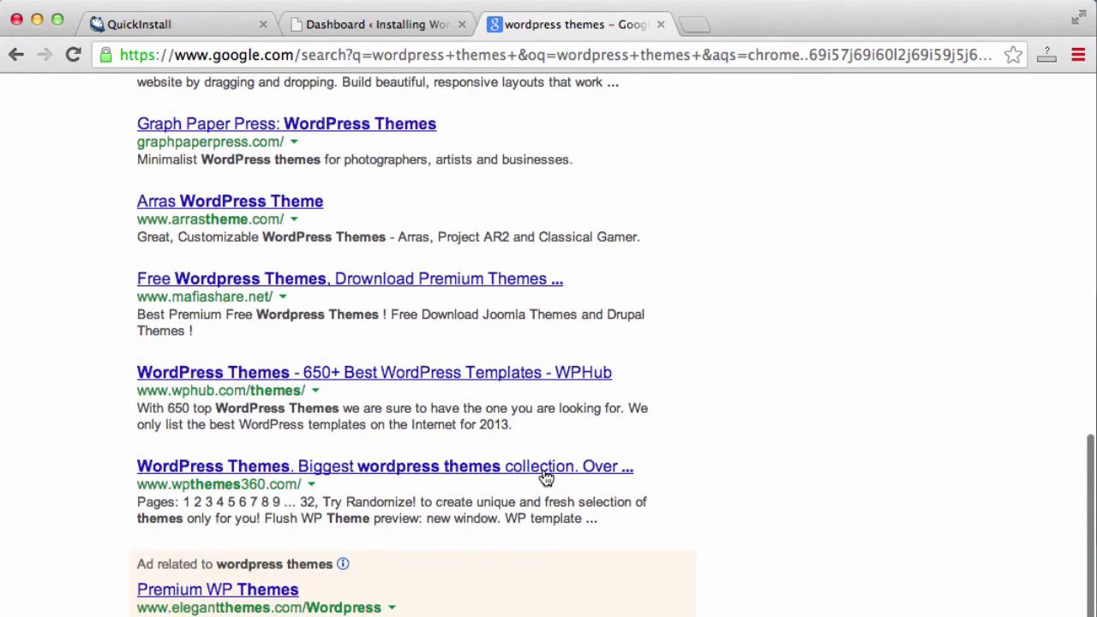
scroll(746, 421, down, 4)
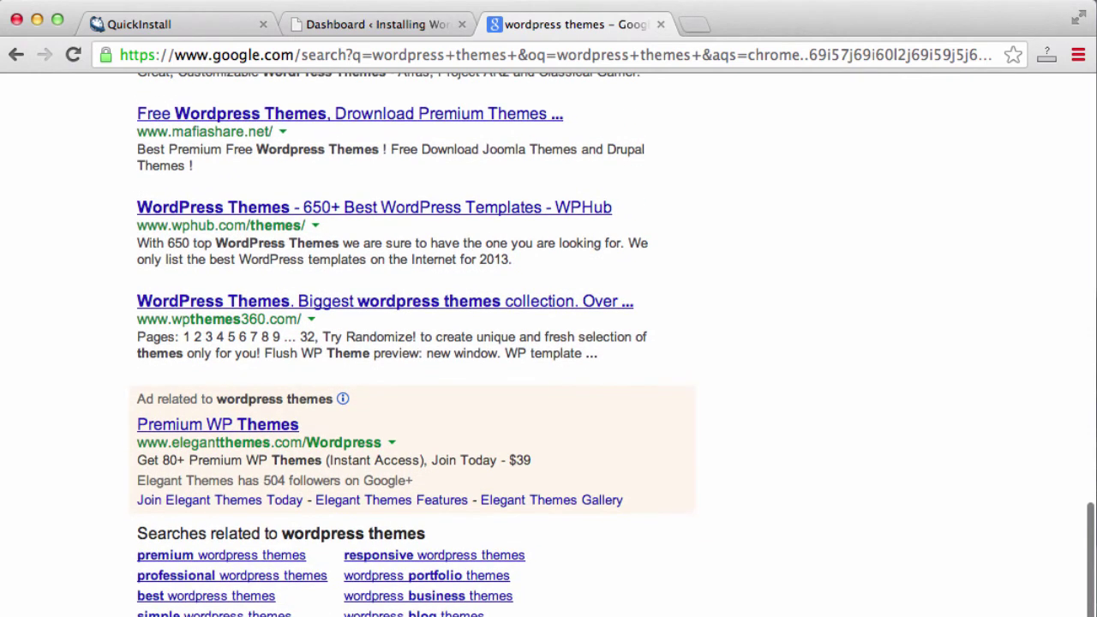
scroll(696, 562, down, 2)
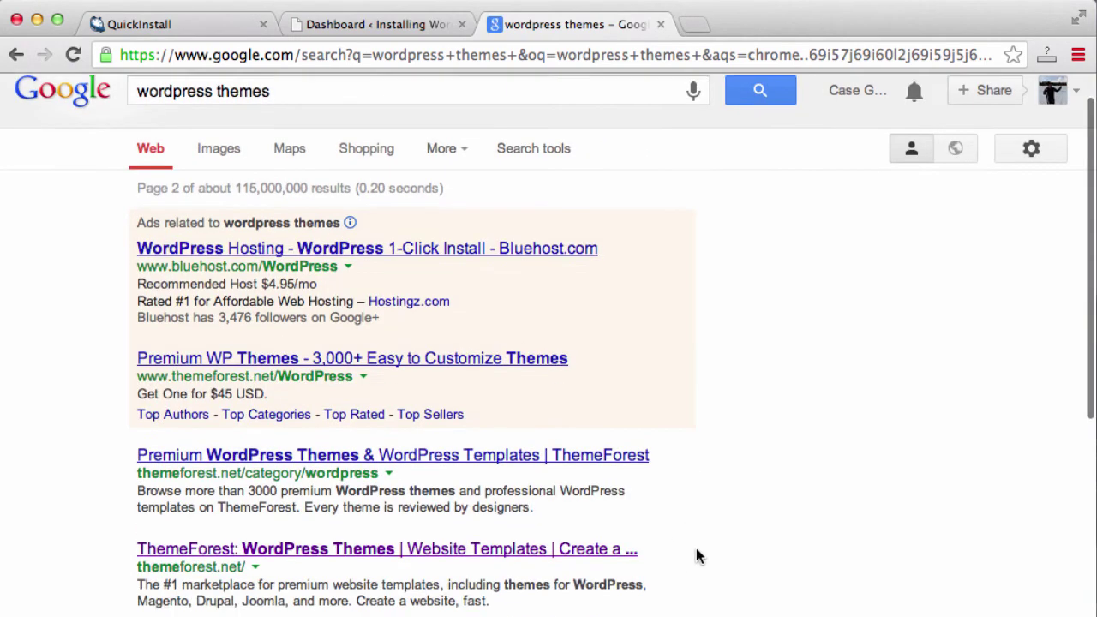
Open ThemeForest and browse its WordPress Wedding themes, priced $35–$40
click(526, 529)
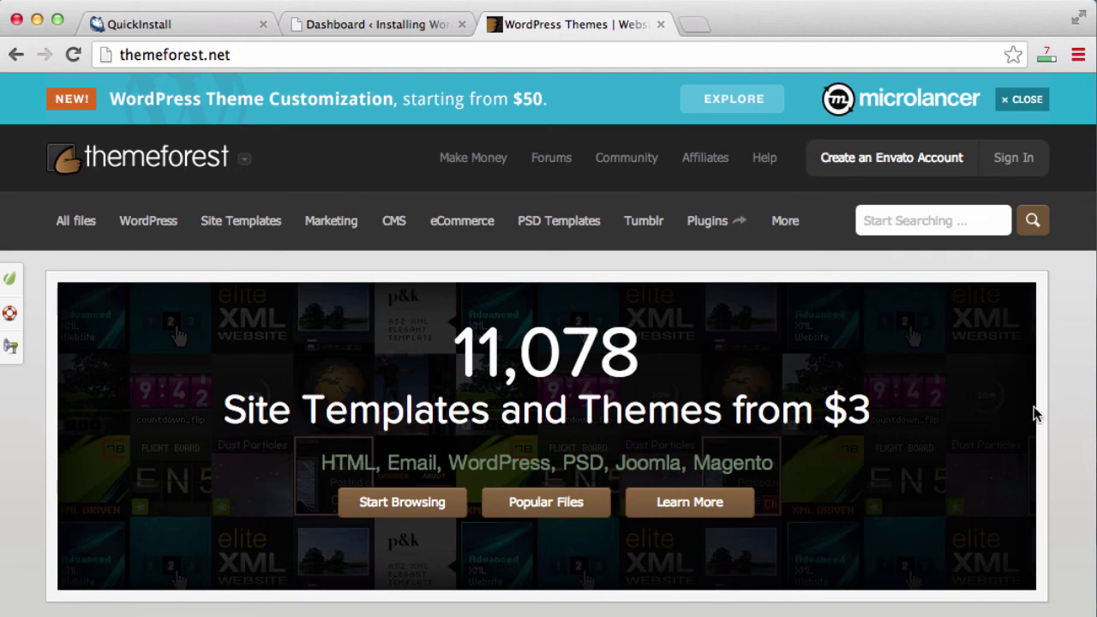
scroll(1043, 406, down, 1)
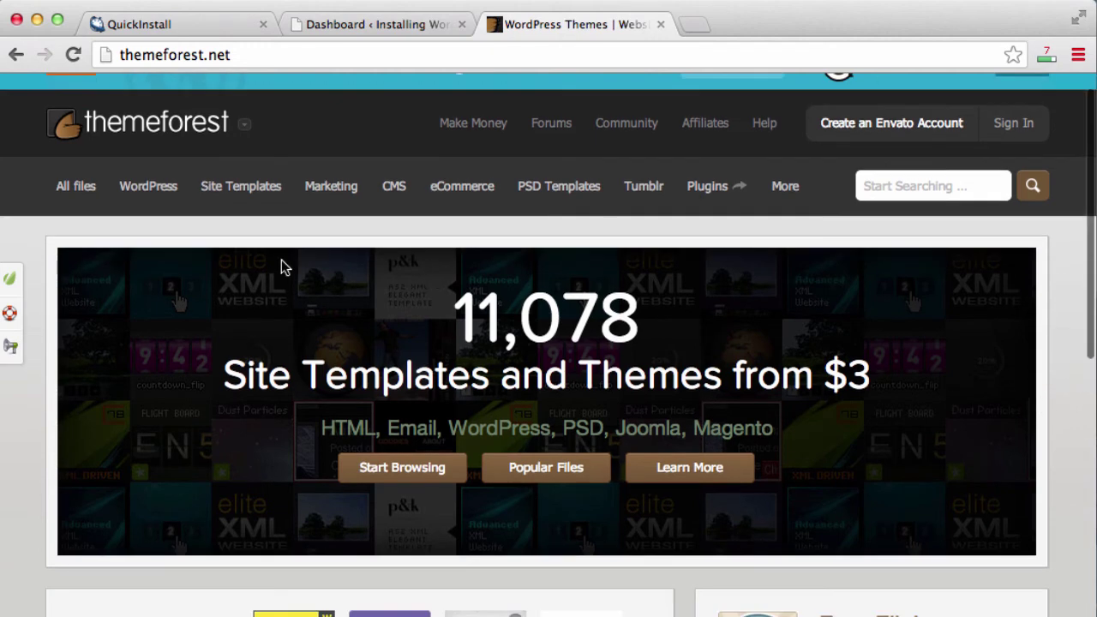
mouse_move(245, 184)
mouse_move(172, 187)
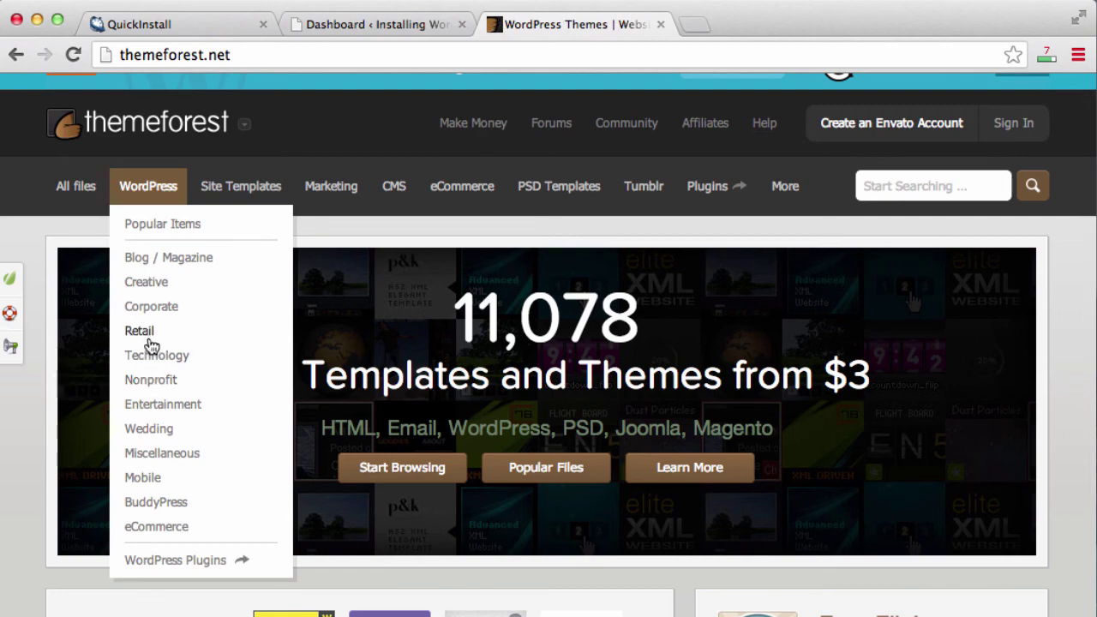
click(161, 434)
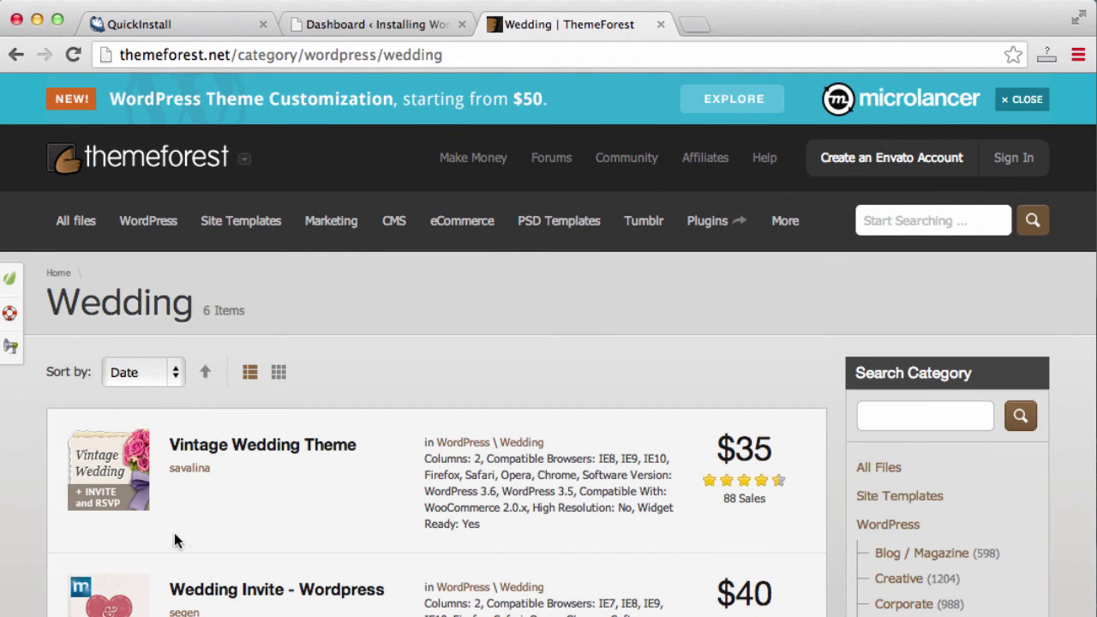
scroll(506, 412, down, 3)
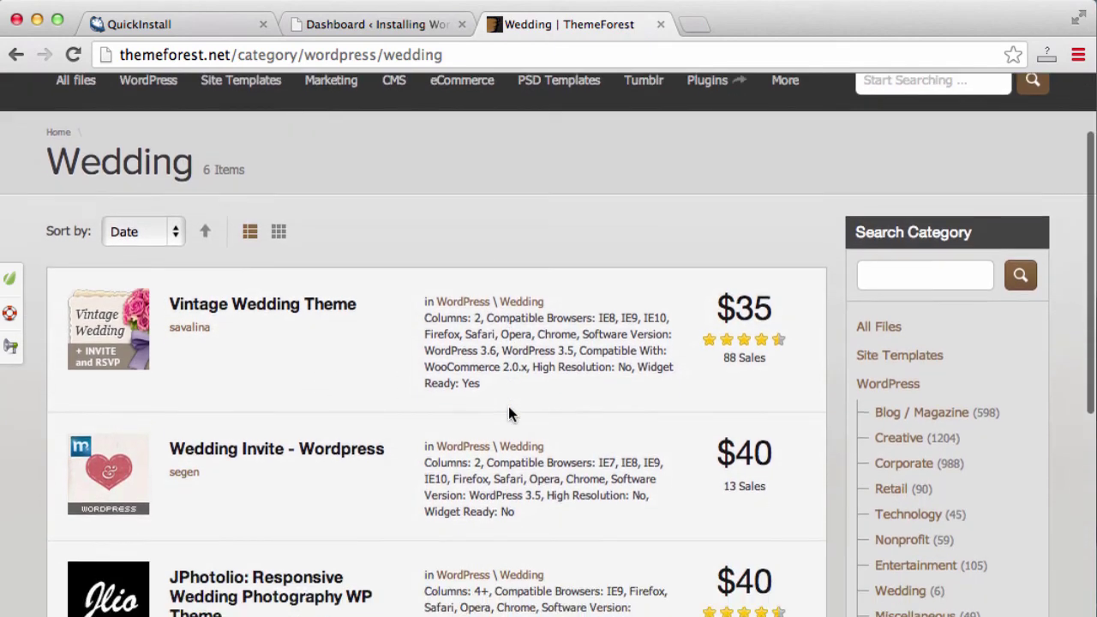
scroll(509, 410, down, 1)
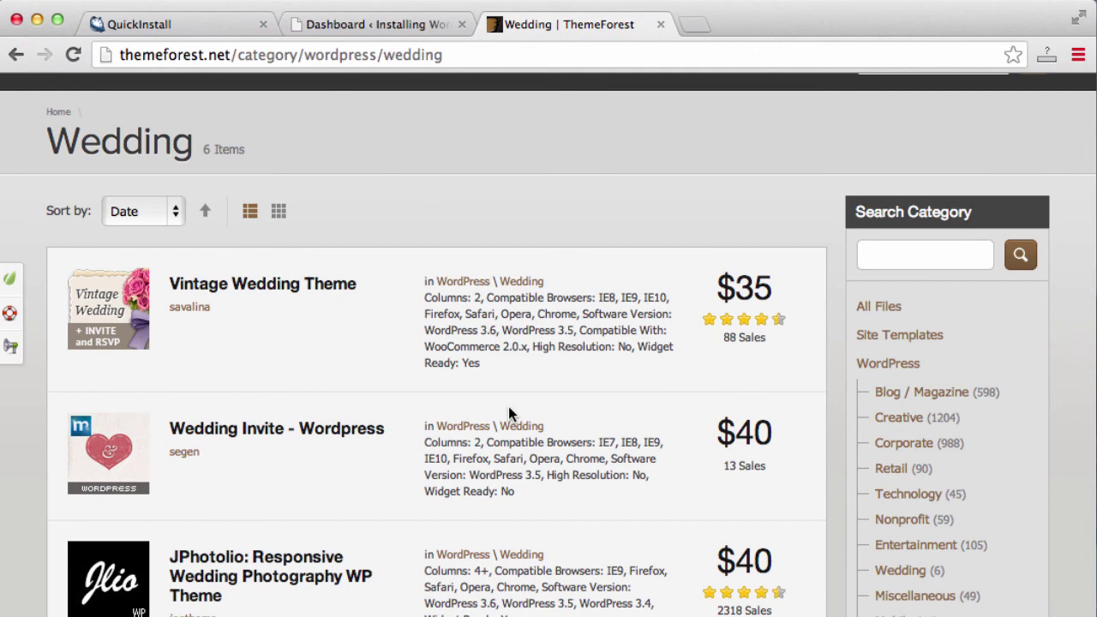
scroll(509, 408, down, 6)
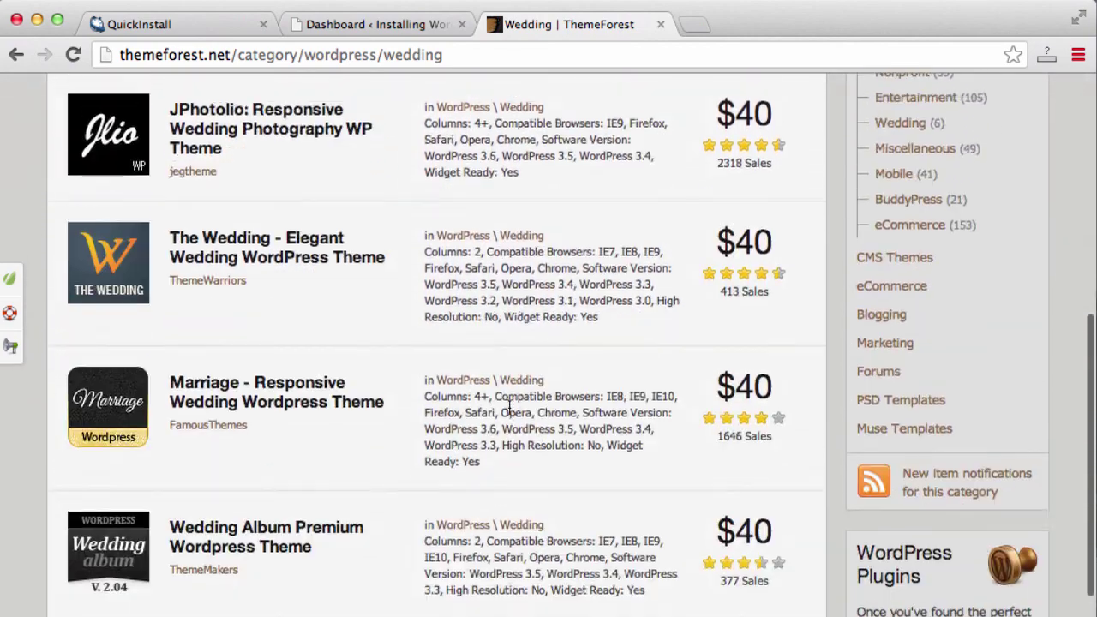
scroll(509, 408, up, 8)
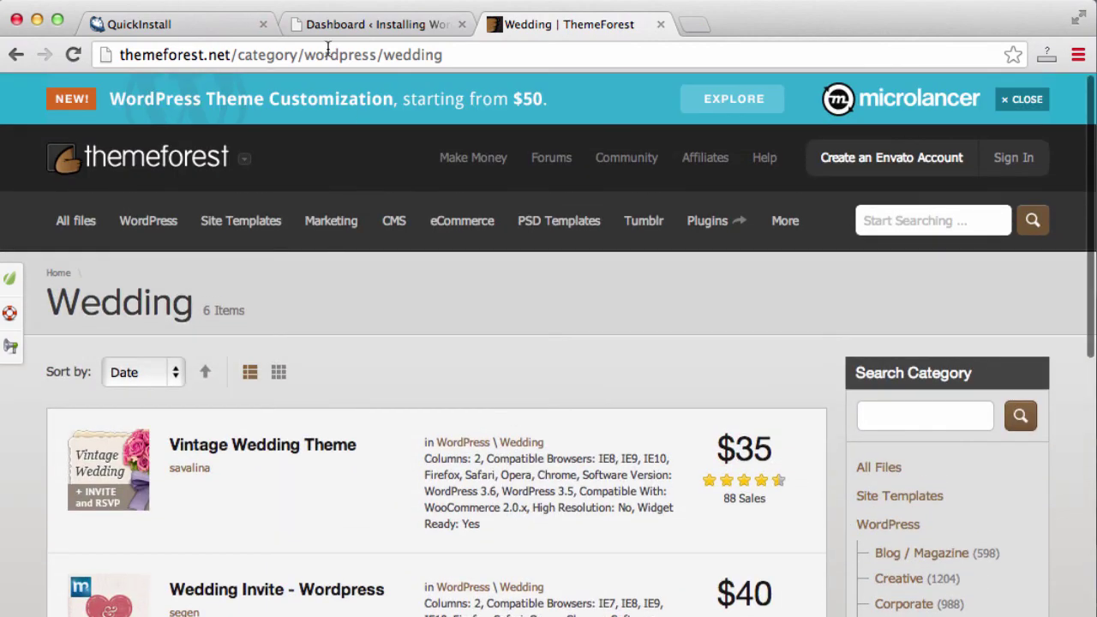
Search for 'free wordpress themes' and scroll through the roughly 110,000,000 results
click(330, 54)
text(free w)
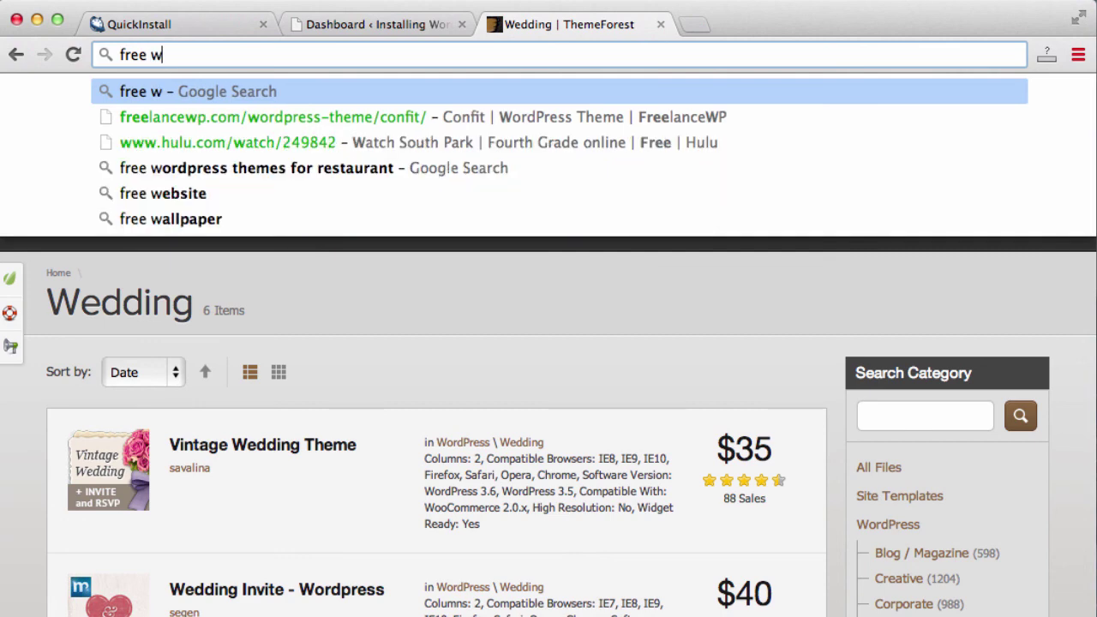
text(ordpress them)
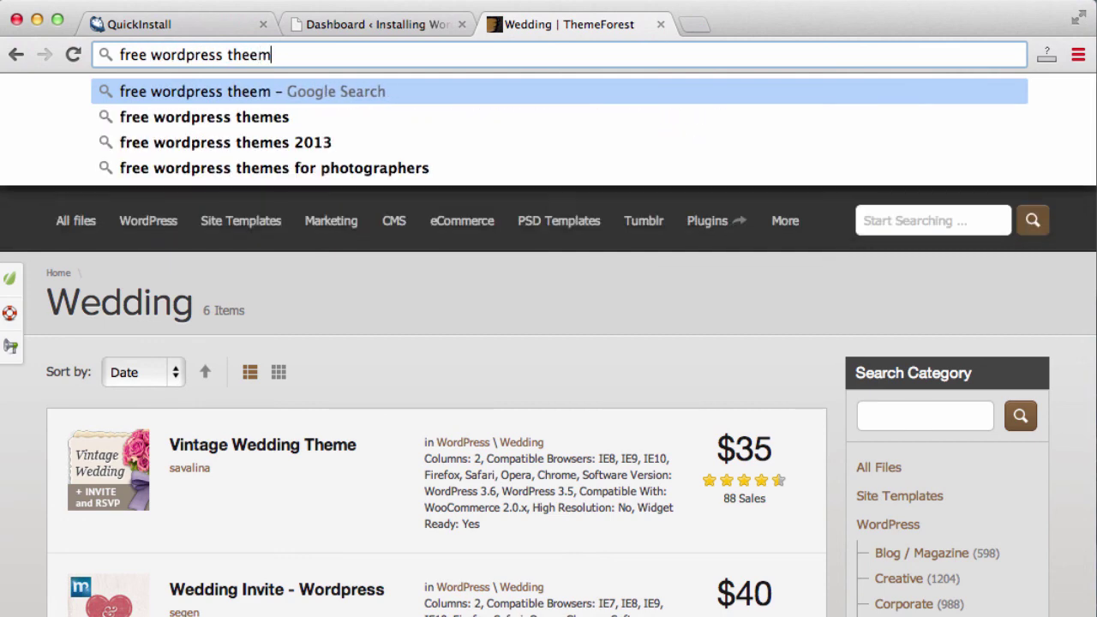
text(es)
key(Return)
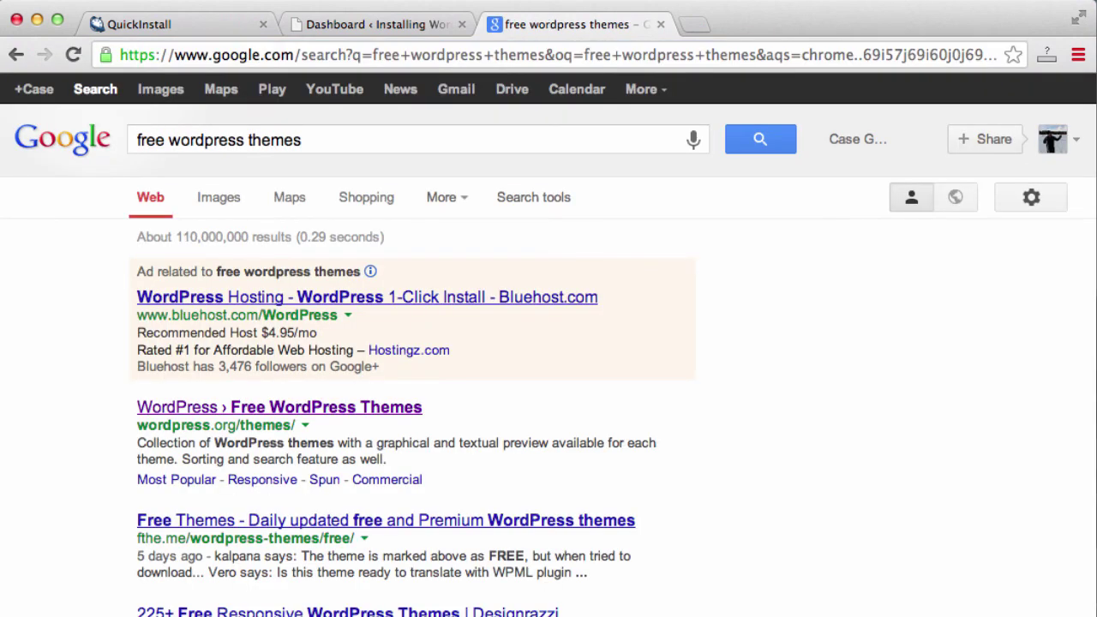
scroll(717, 403, down, 3)
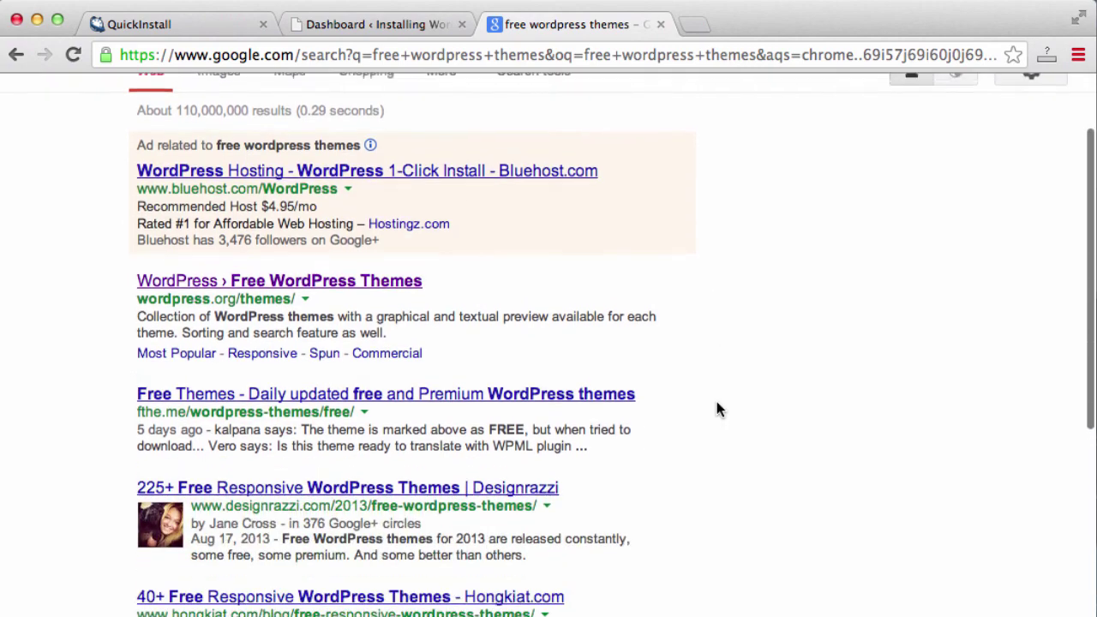
scroll(717, 403, down, 6)
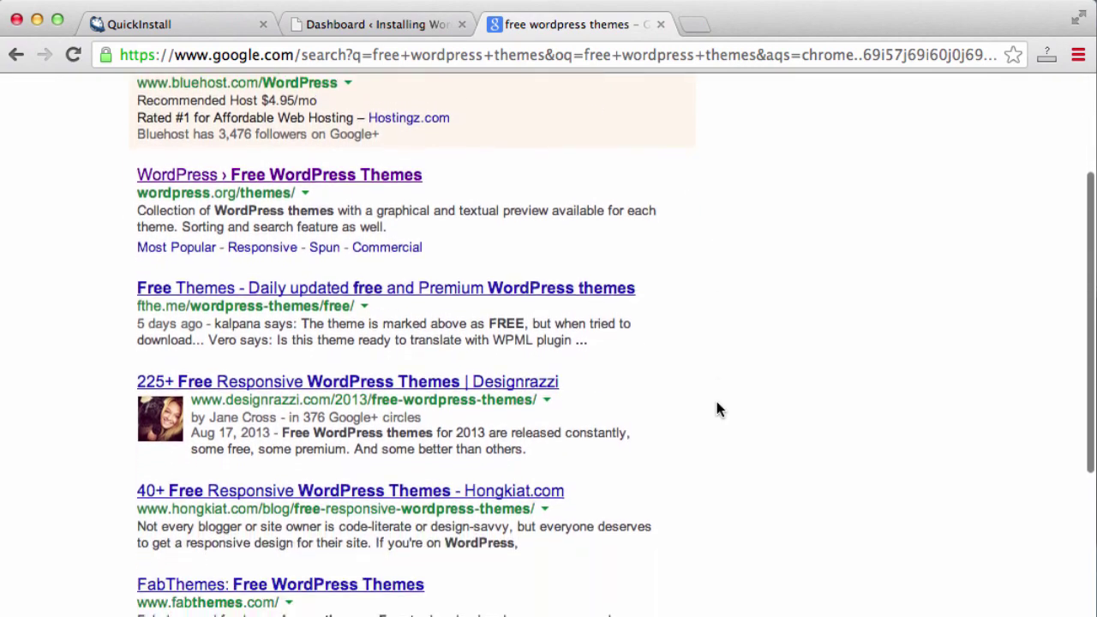
scroll(717, 403, up, 7)
scroll(717, 403, up, 3)
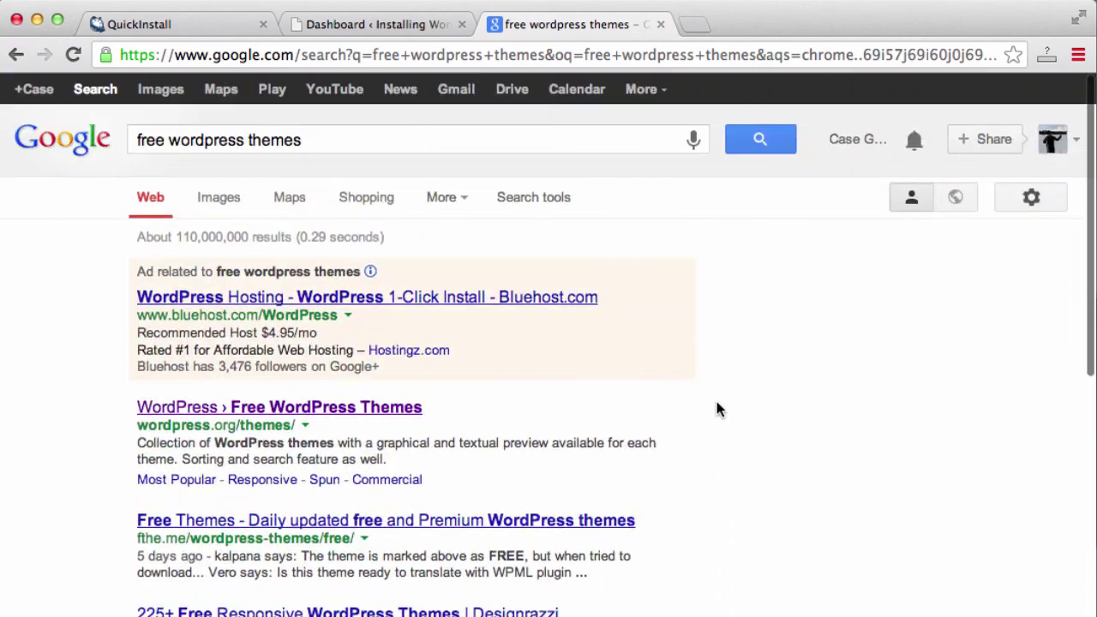
Switch back to the browser tab showing the WordPress admin Dashboard
click(404, 26)
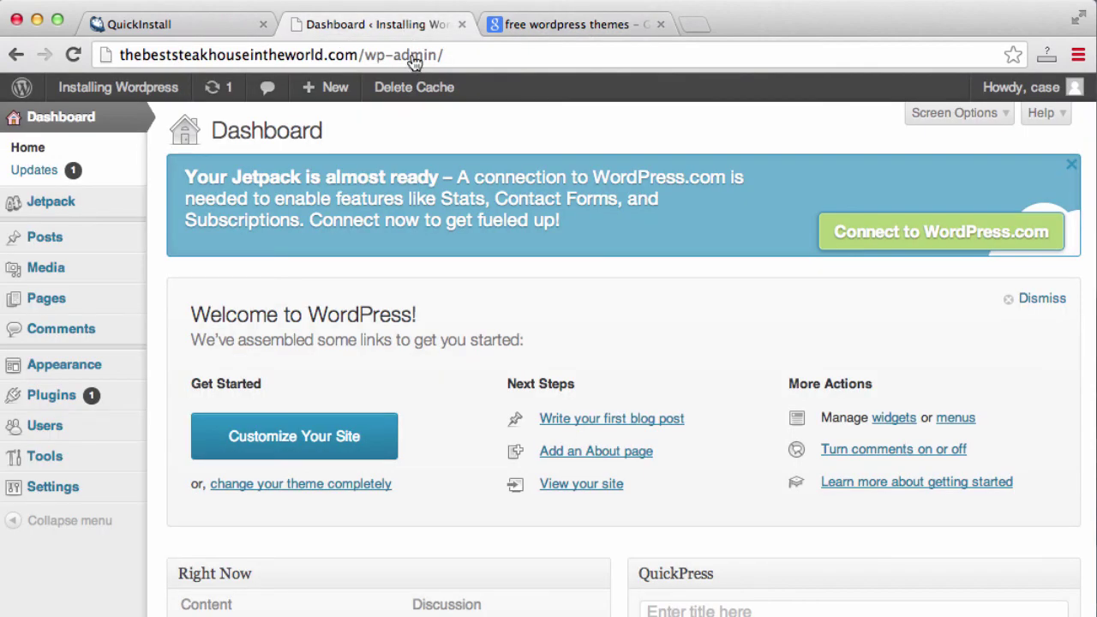